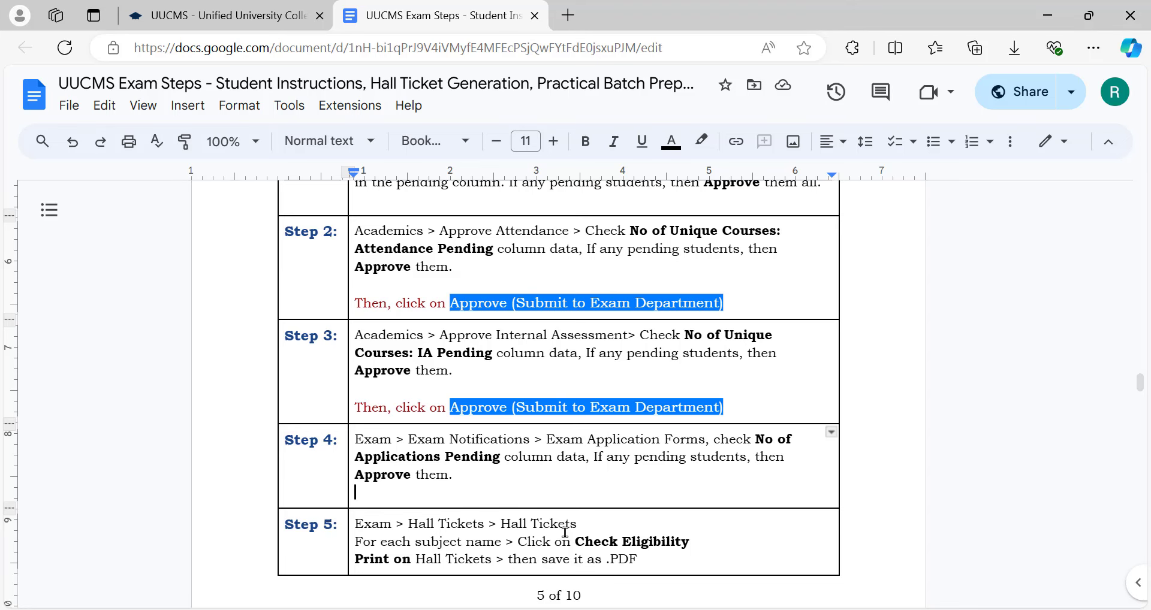
Step: Review the document's practical batch instructions for the college admin login and switch to the UUCMS site
scroll(565, 533, "down", 5)
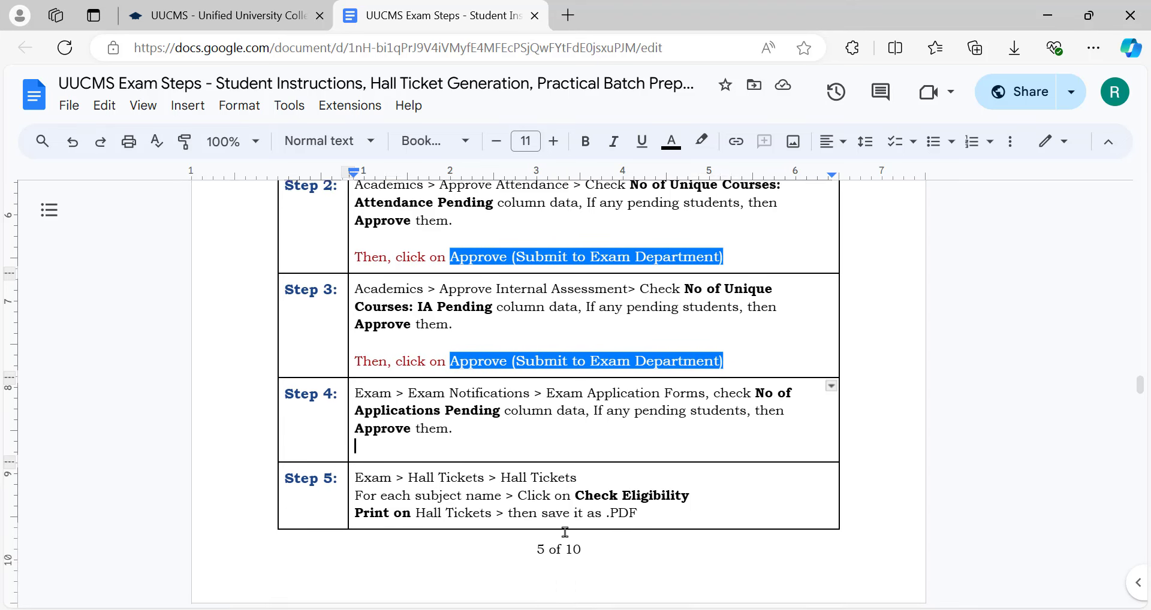
scroll(565, 533, "down", 3)
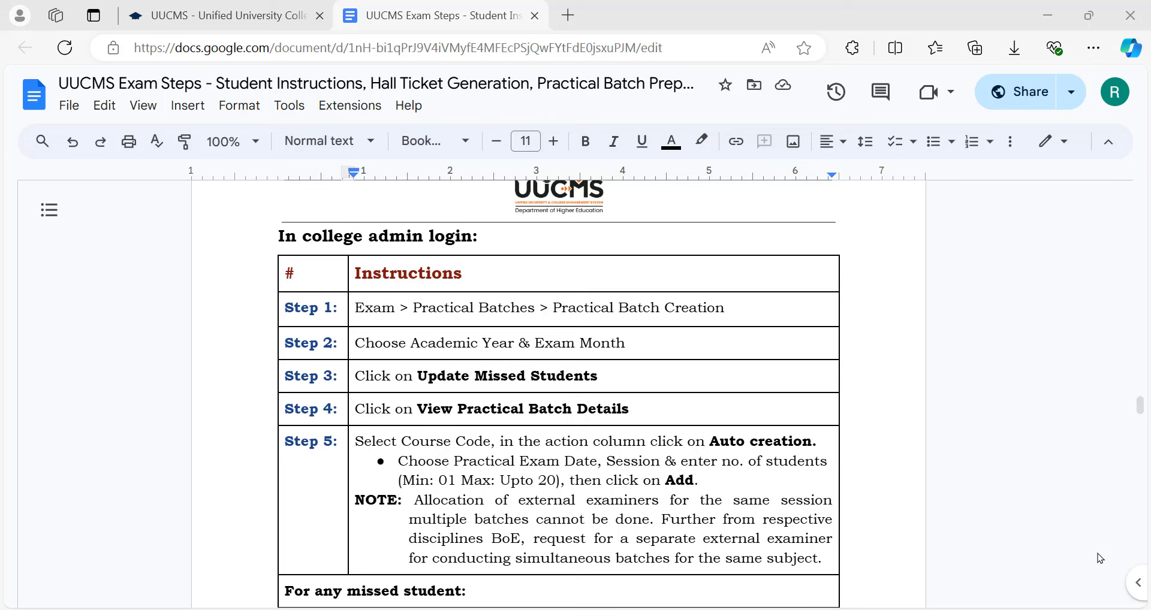
key("ctrl+shift+Tab")
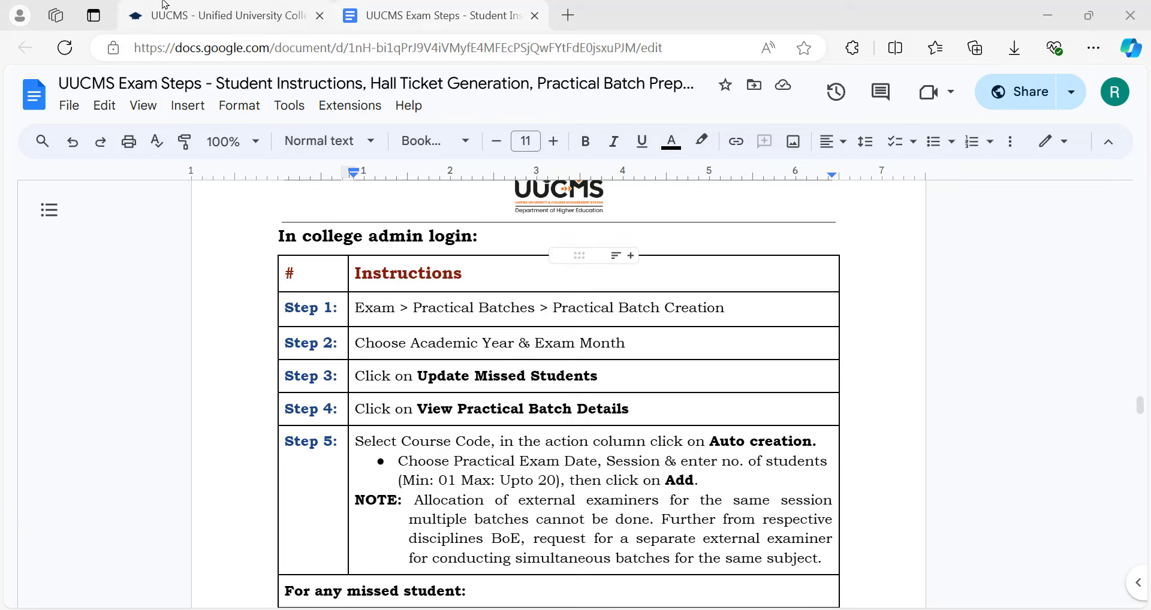
Step: Try to log in through the University login with the saved credentials and the displayed captcha code
left_click(469, 277)
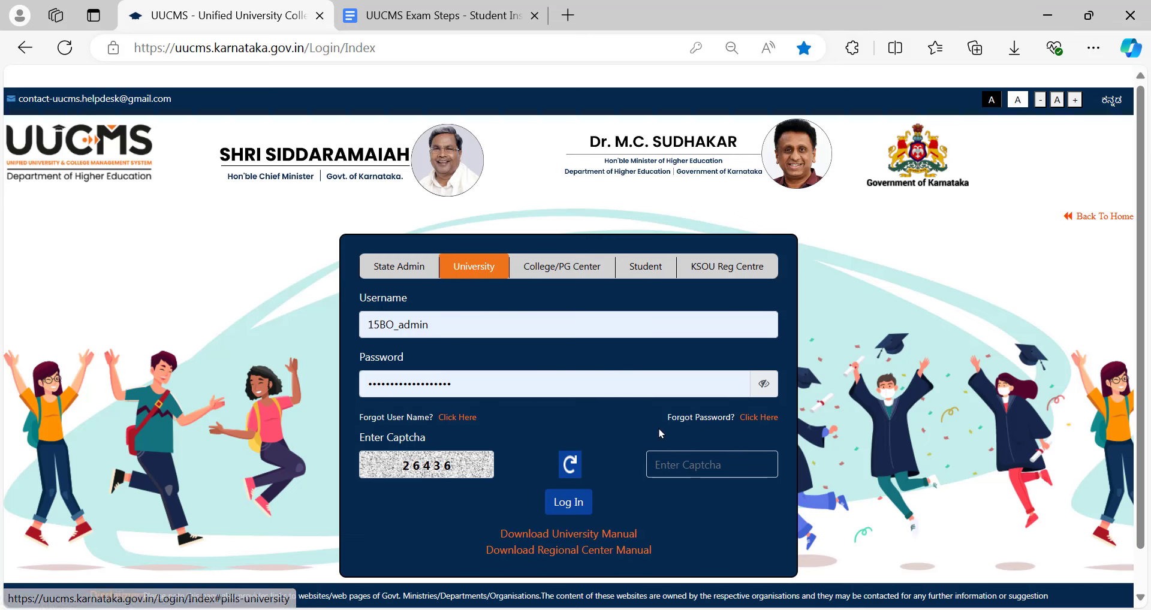
left_click(667, 461)
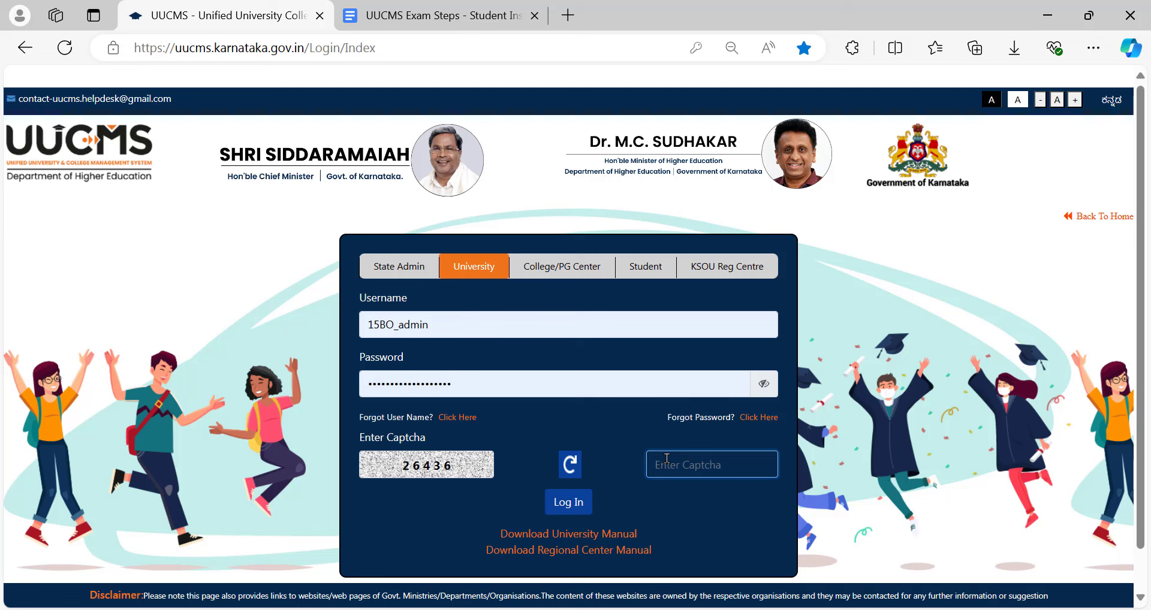
type("26436")
key("Tab")
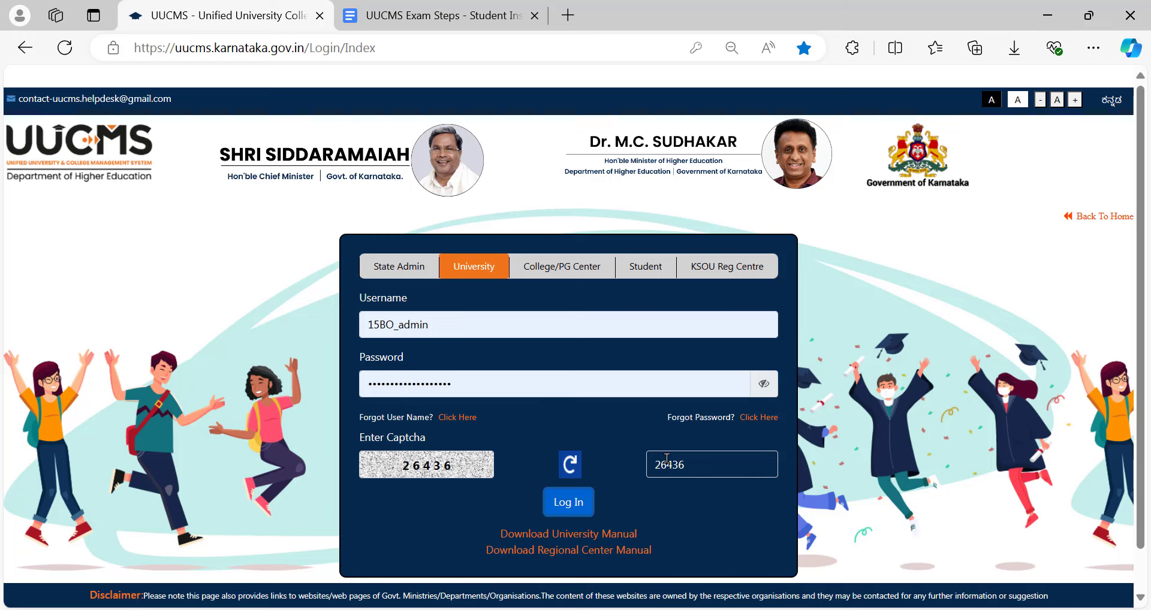
key("Return")
Step: Log in through the College/PG Center login with the saved credentials and the displayed captcha code
left_click(552, 270)
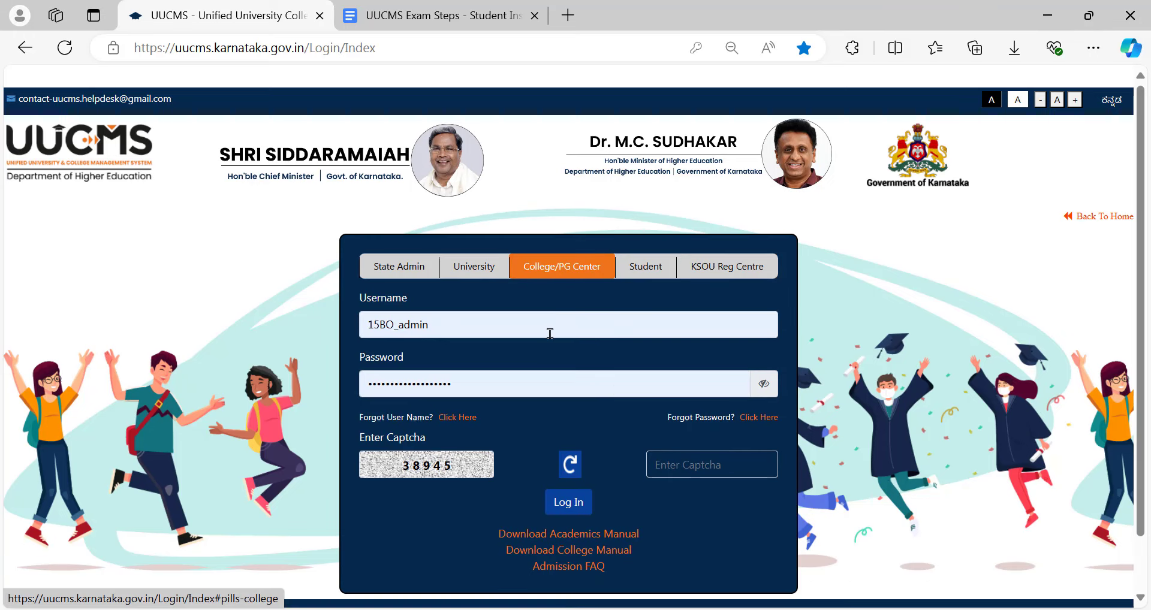
left_click(675, 467)
type("389")
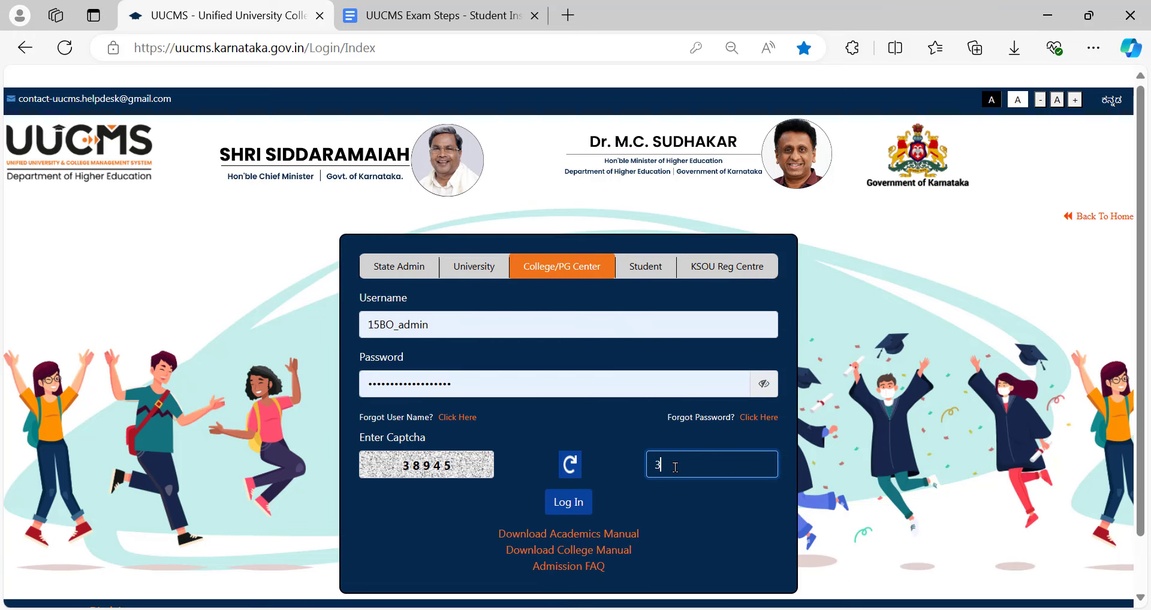
type("4")
type("45")
key("Return")
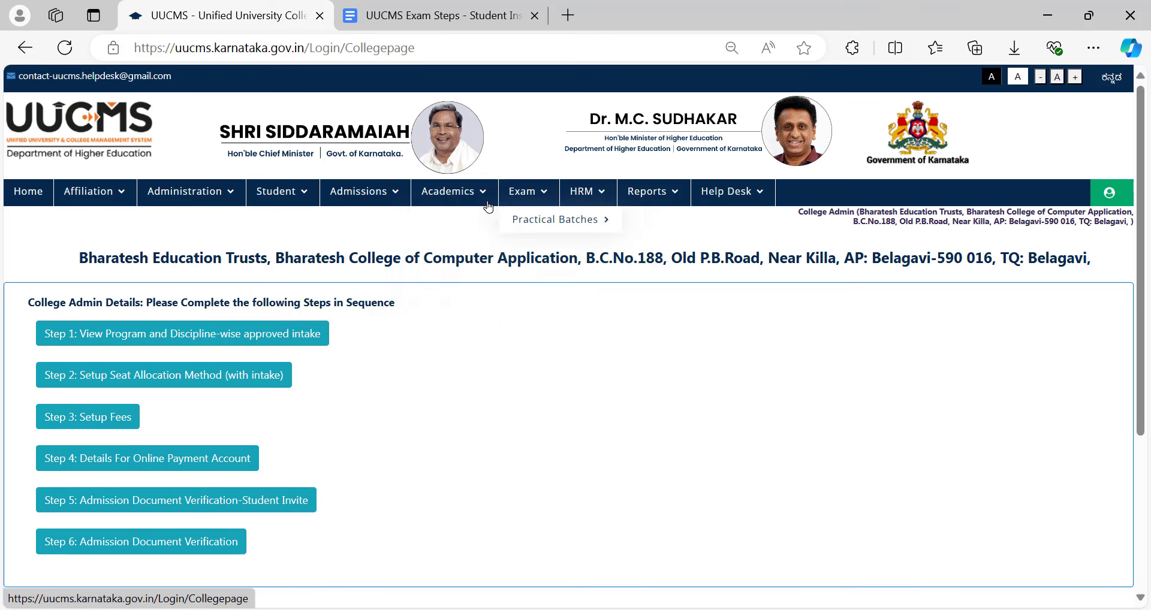
Step: Open the Practical Batches Creations page for exams
mouse_move(443, 199)
mouse_move(527, 195)
mouse_move(530, 220)
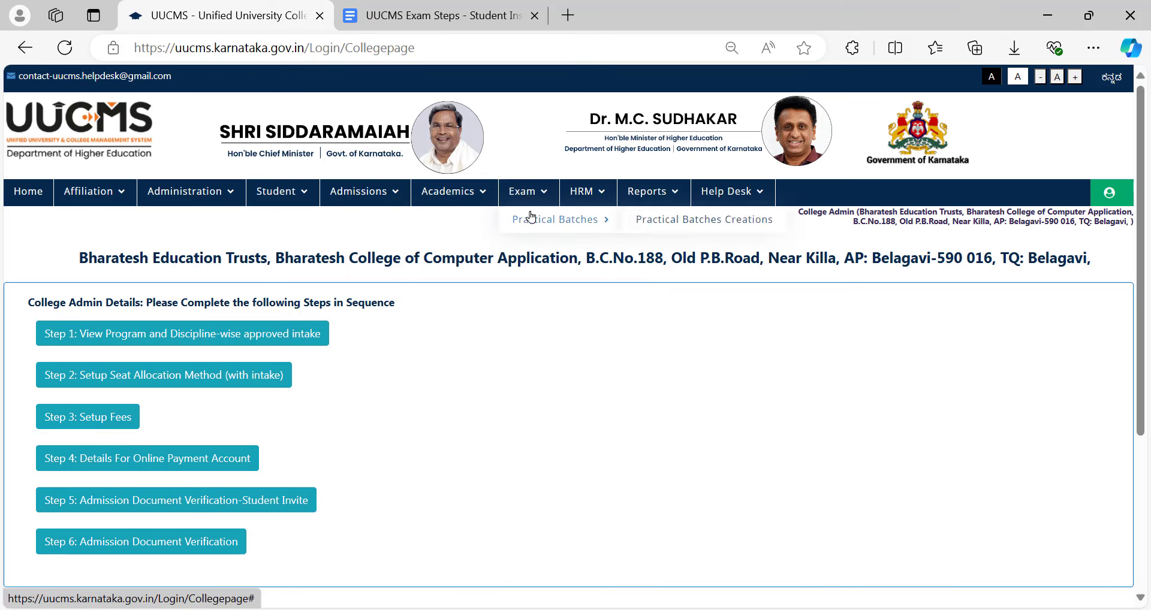
left_click(665, 221)
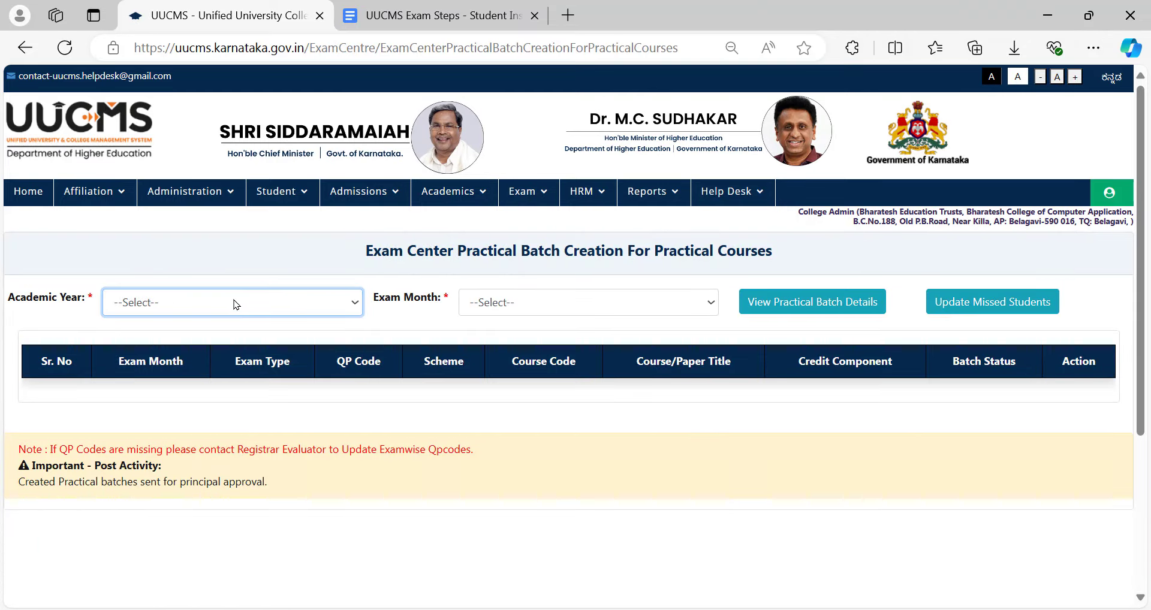
Step: Select academic year 2023-24 and exam month UG_246_SEM, and update the missed students for that exam
left_click(236, 304)
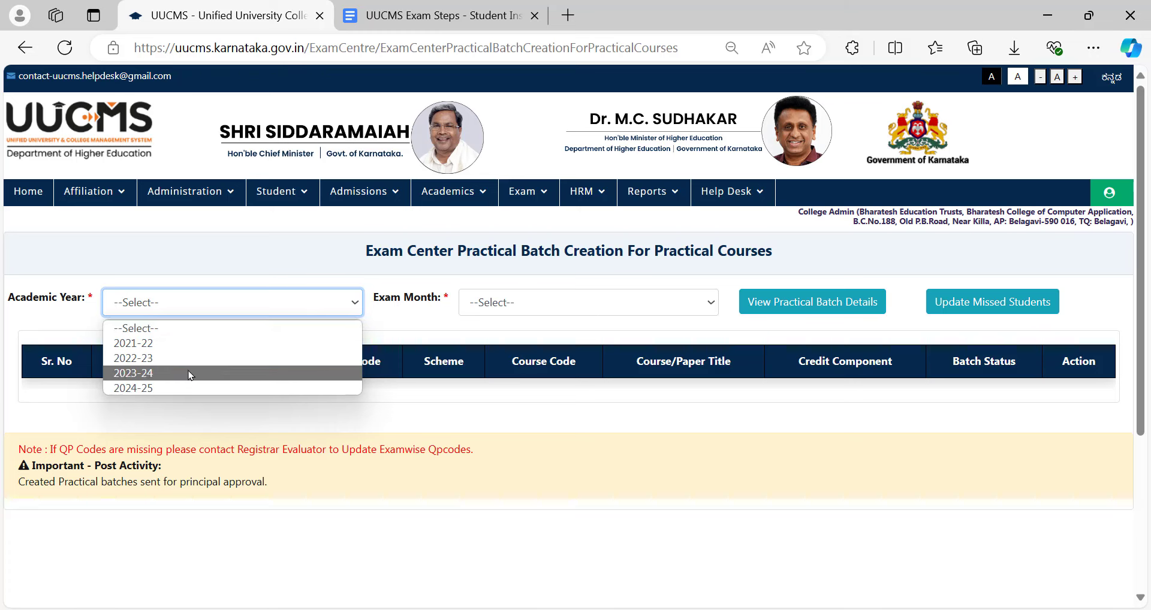
left_click(198, 373)
left_click(516, 306)
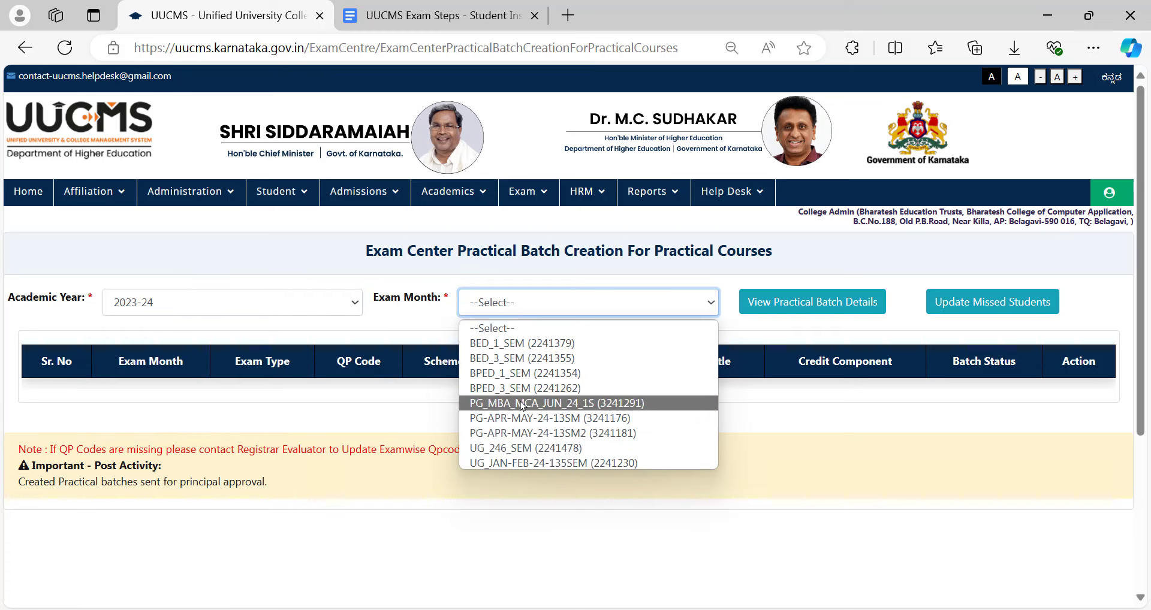
left_click(514, 450)
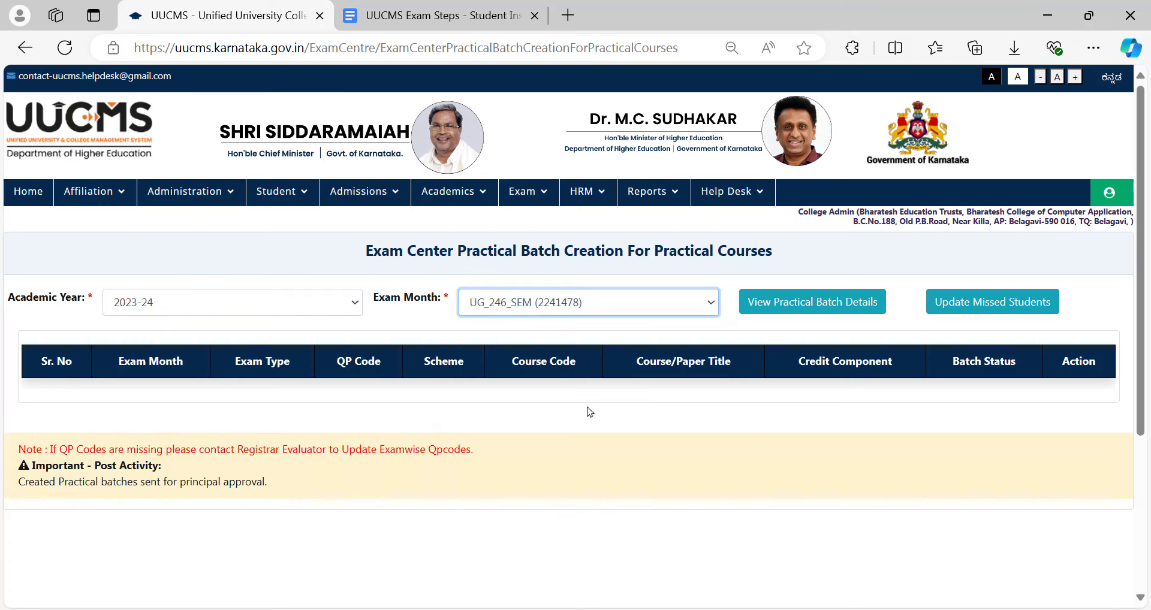
left_click(968, 304)
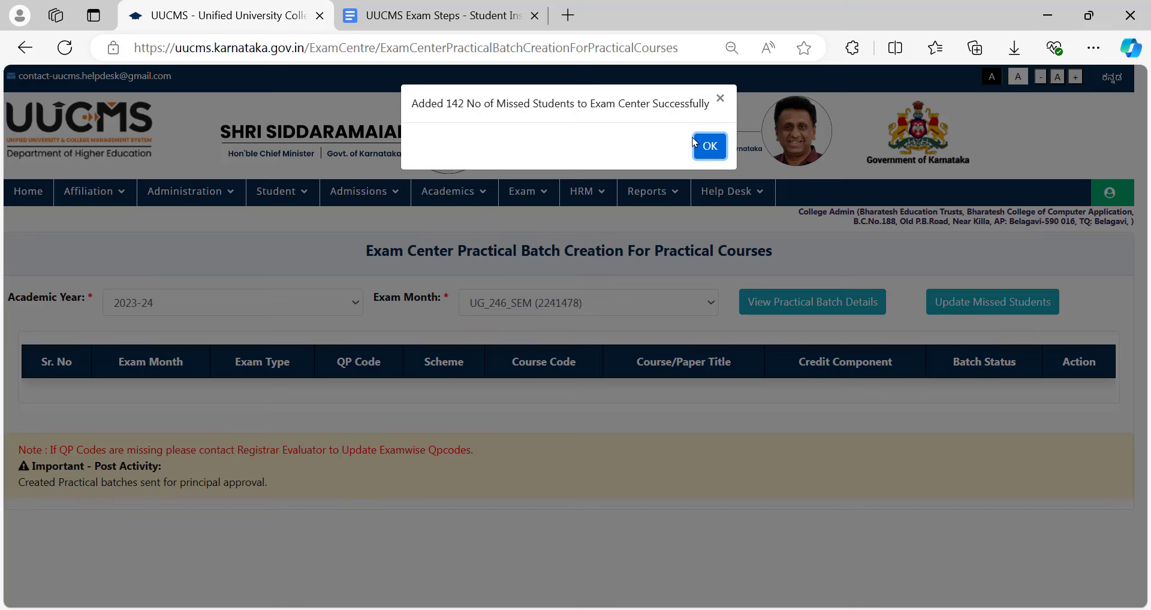
left_click(709, 146)
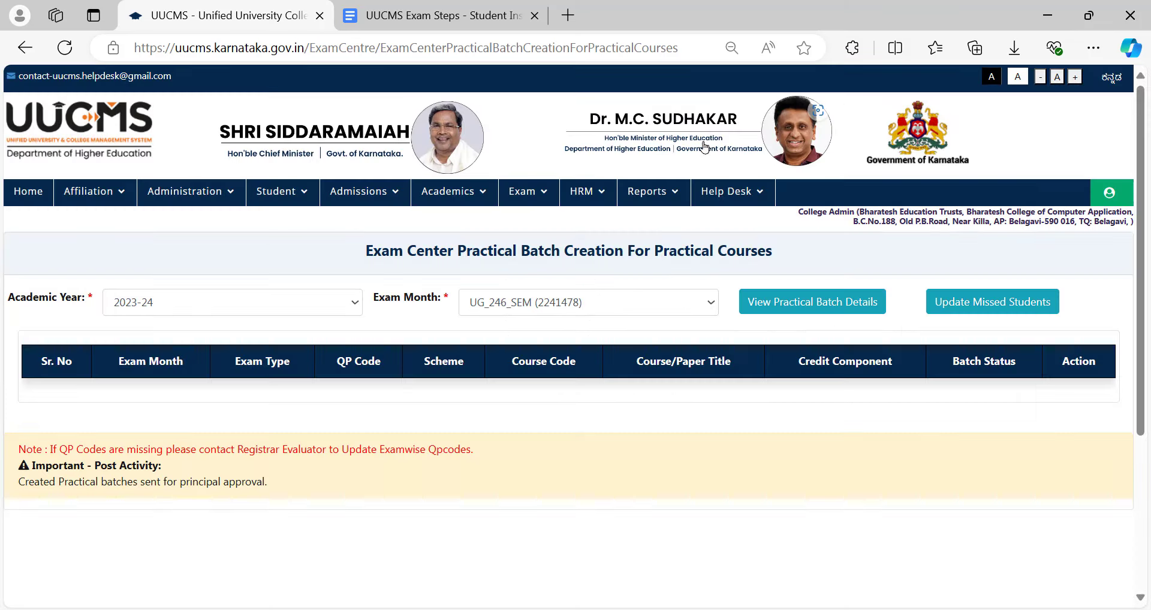
Step: List the practical batch details and open batch auto creation for the PHP AND MYSQL LAB course
left_click(776, 302)
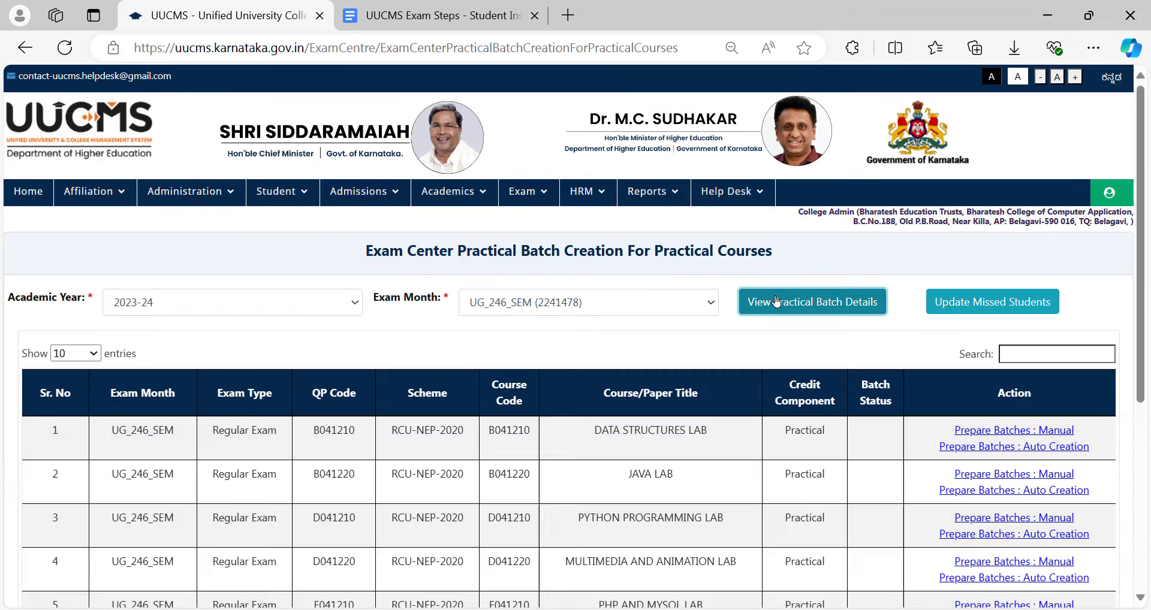
scroll(770, 337, "down", 1)
scroll(770, 337, "down", 2)
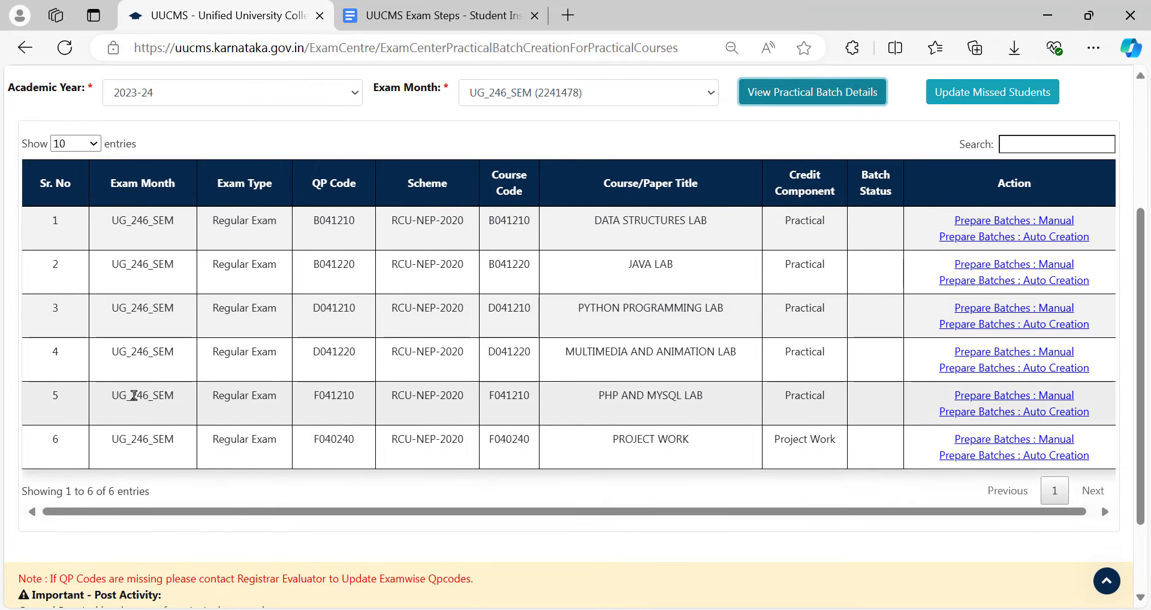
left_click_drag(110, 401, 891, 416)
left_click(891, 418)
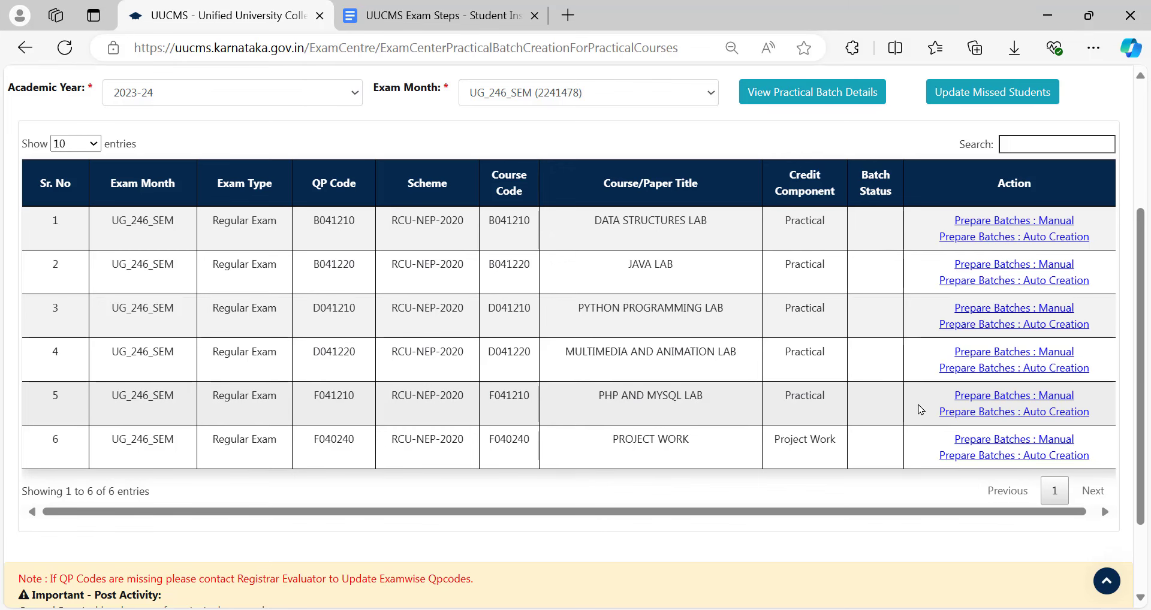
left_click(959, 414)
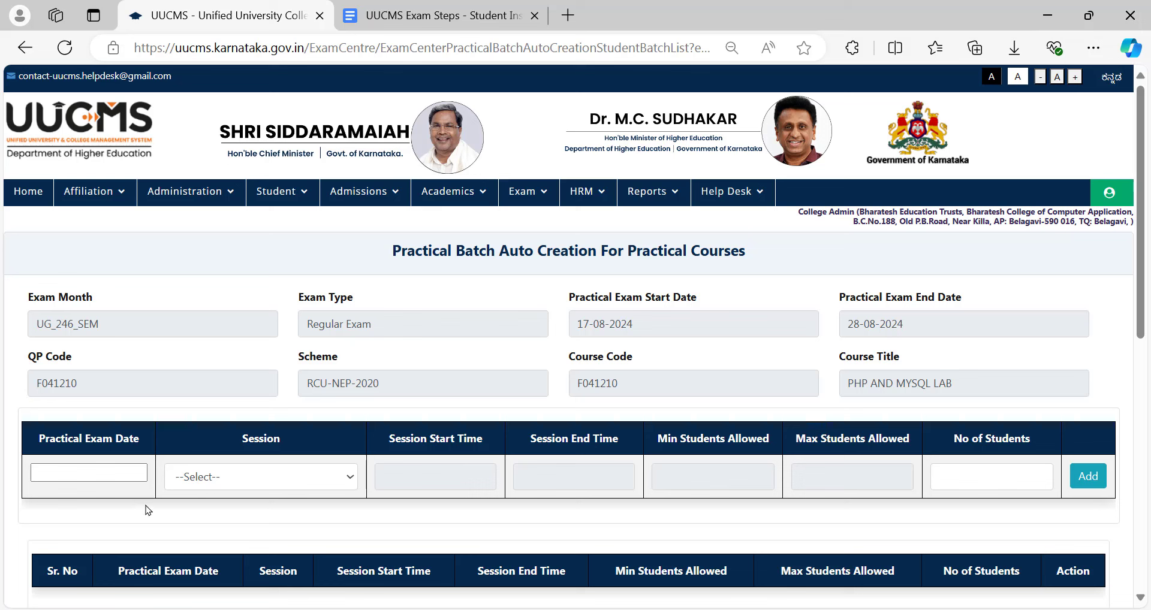
Step: Set the practical exam date to 23-08-2024 and the session to 3Hrs Morning
left_click(110, 475)
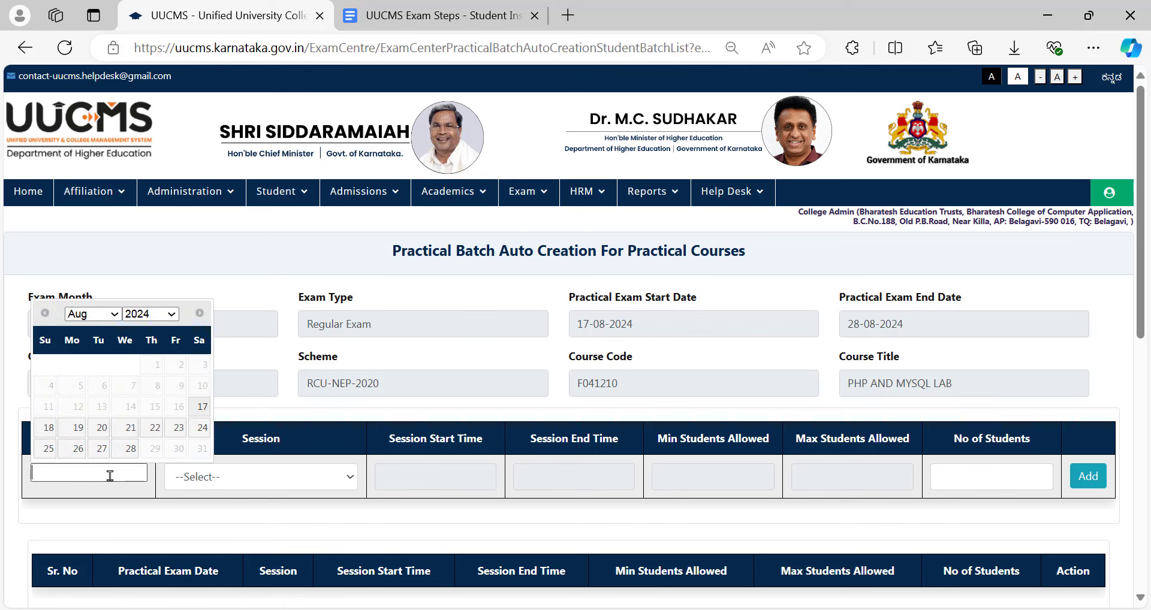
left_click(173, 432)
left_click(194, 475)
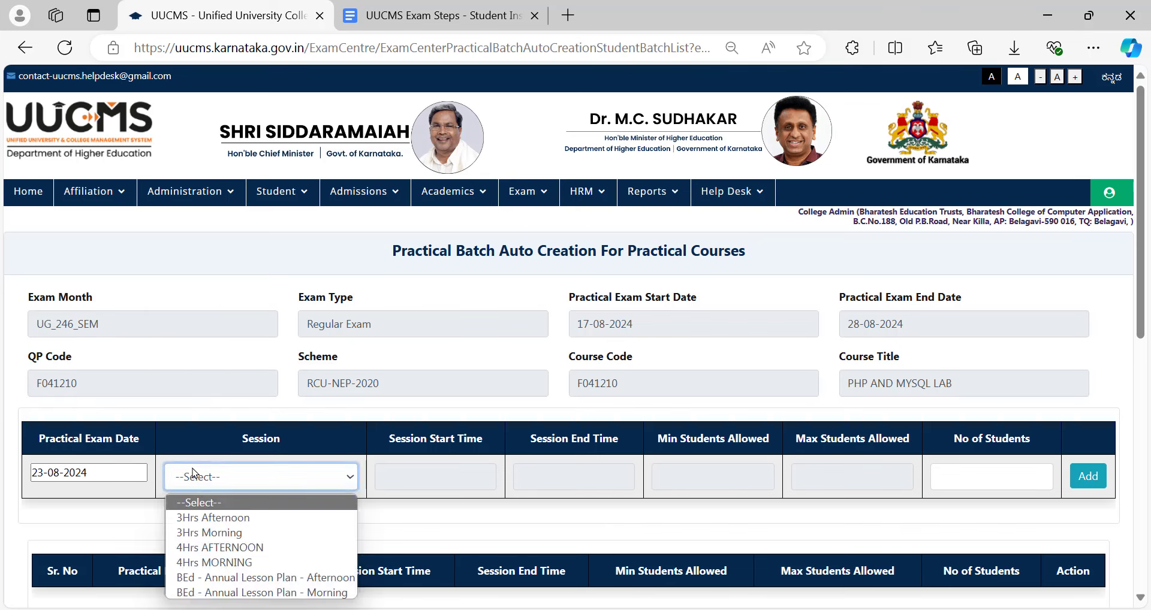
left_click(211, 533)
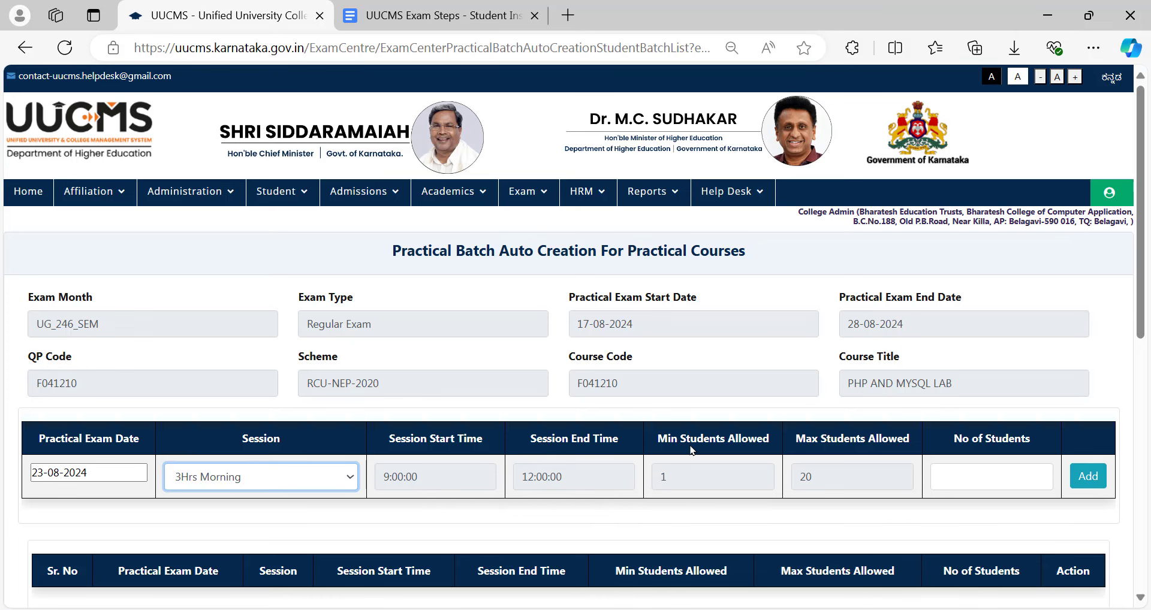
Step: Check the course's student count and add the morning session batch with 18 students
scroll(691, 451, "down", 1)
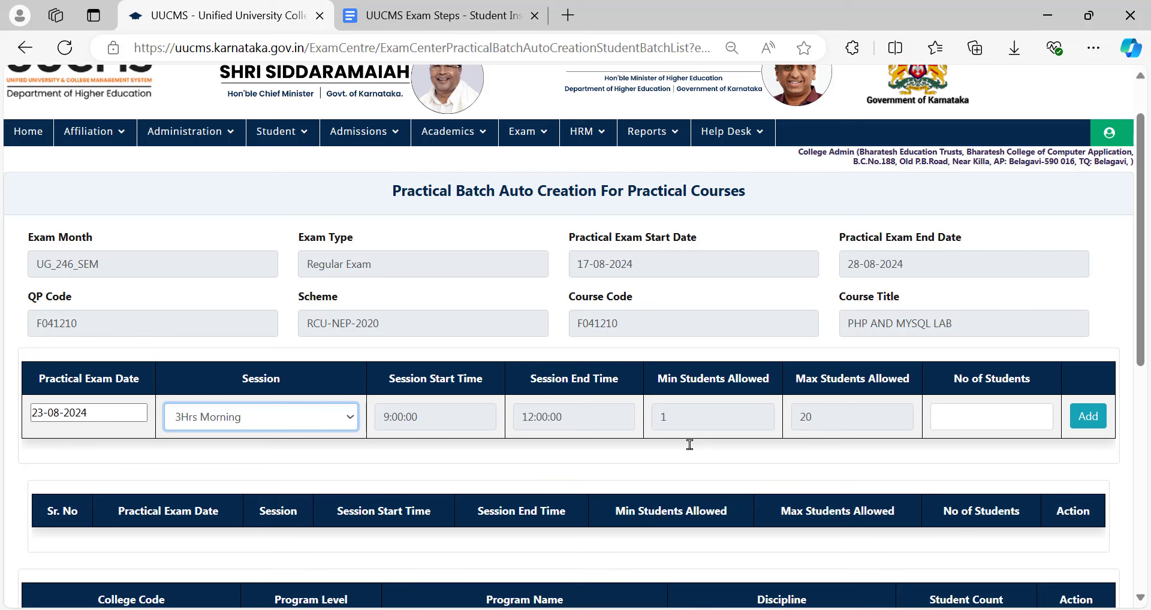
left_click(957, 414)
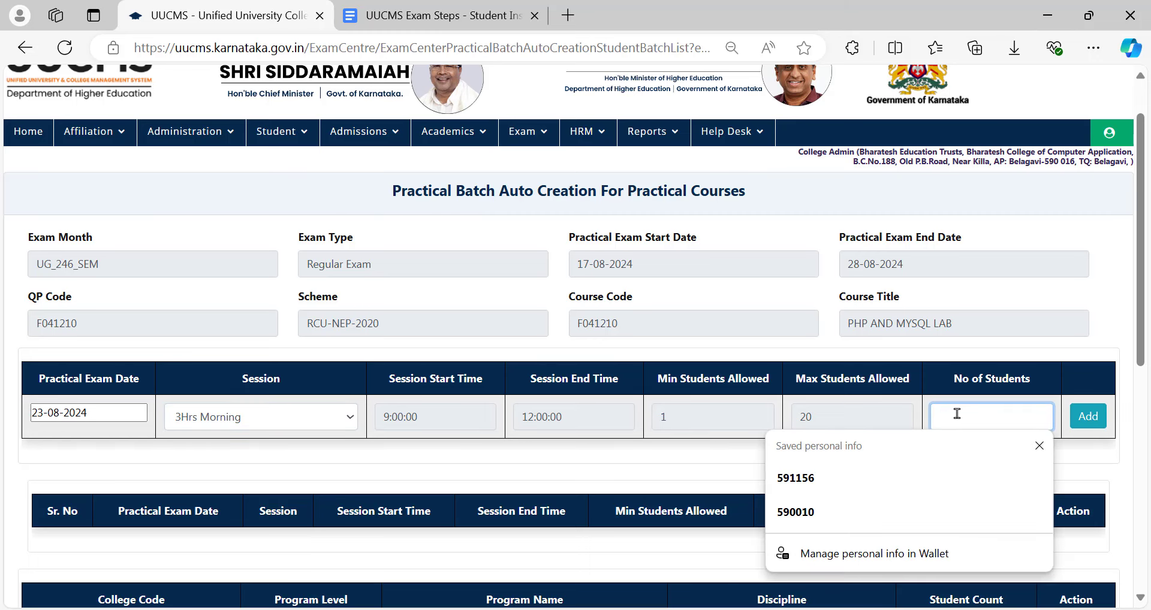
scroll(683, 375, "down", 5)
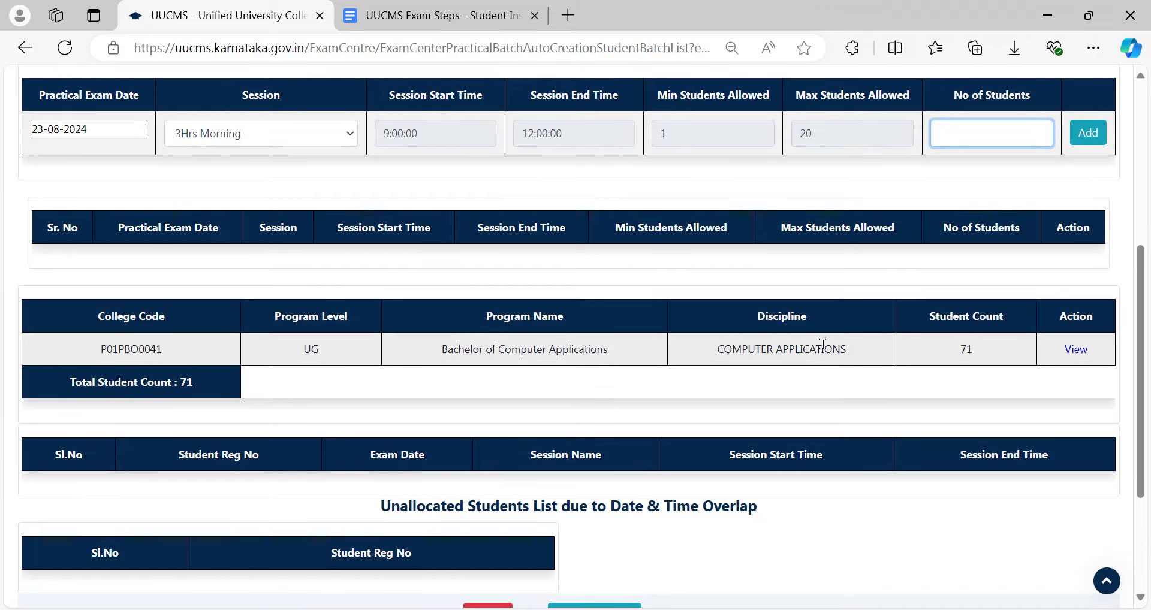
left_click_drag(978, 354, 776, 351)
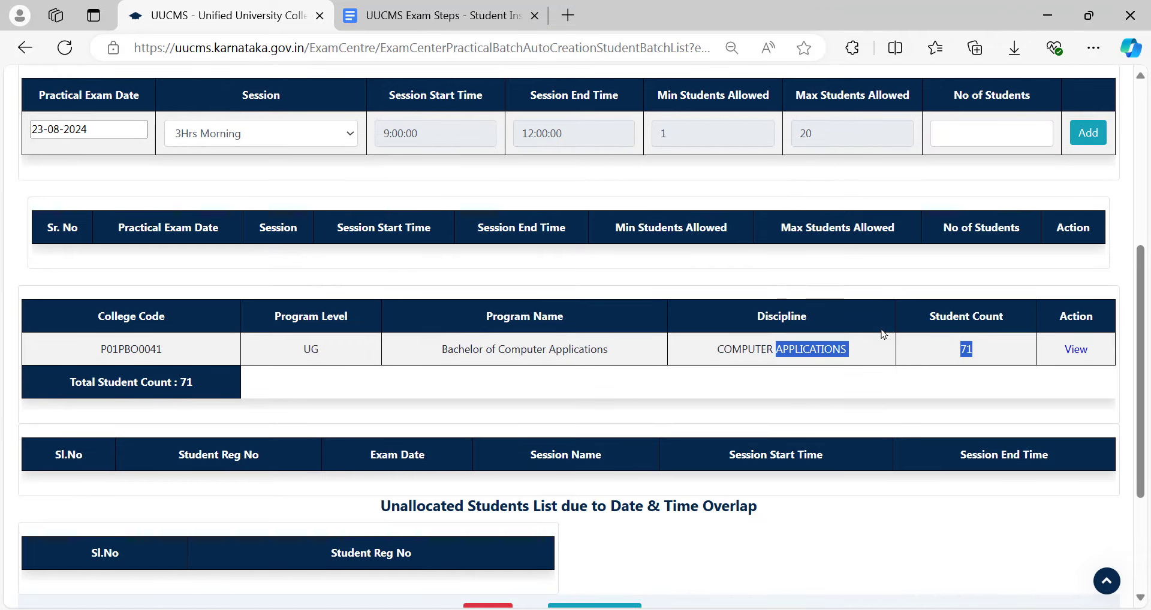
scroll(881, 334, "up", 2)
left_click(967, 275)
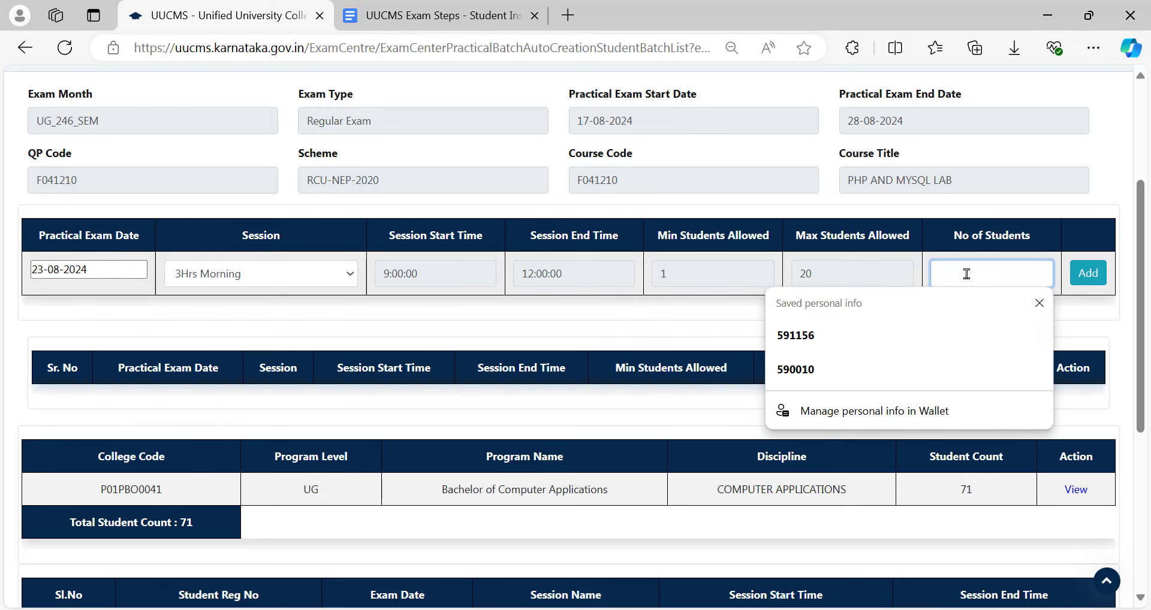
type("18")
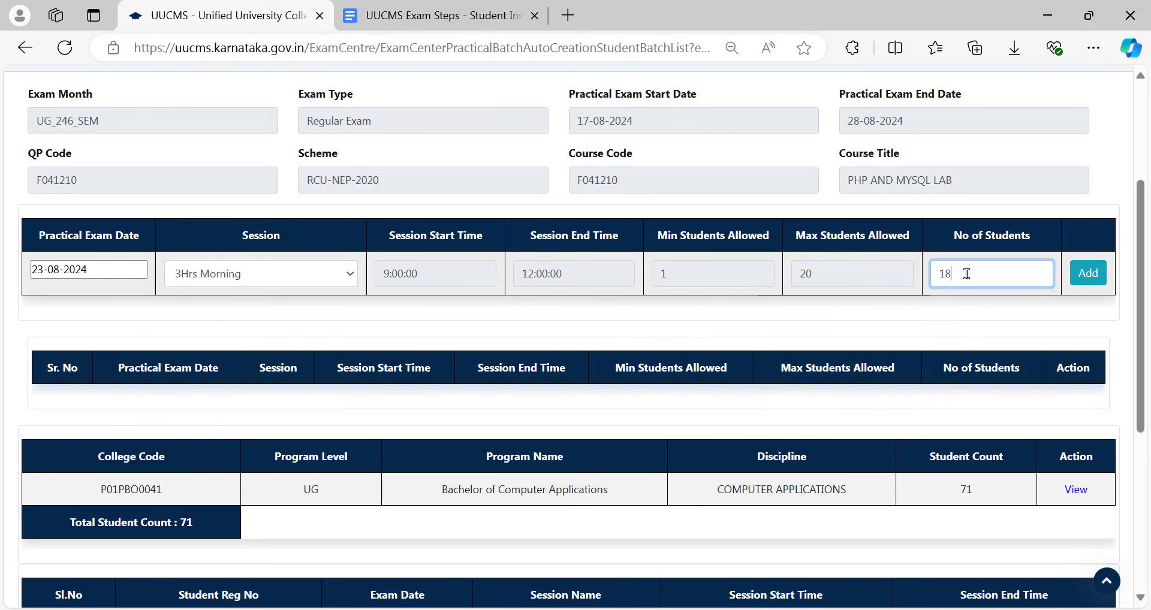
key("Return")
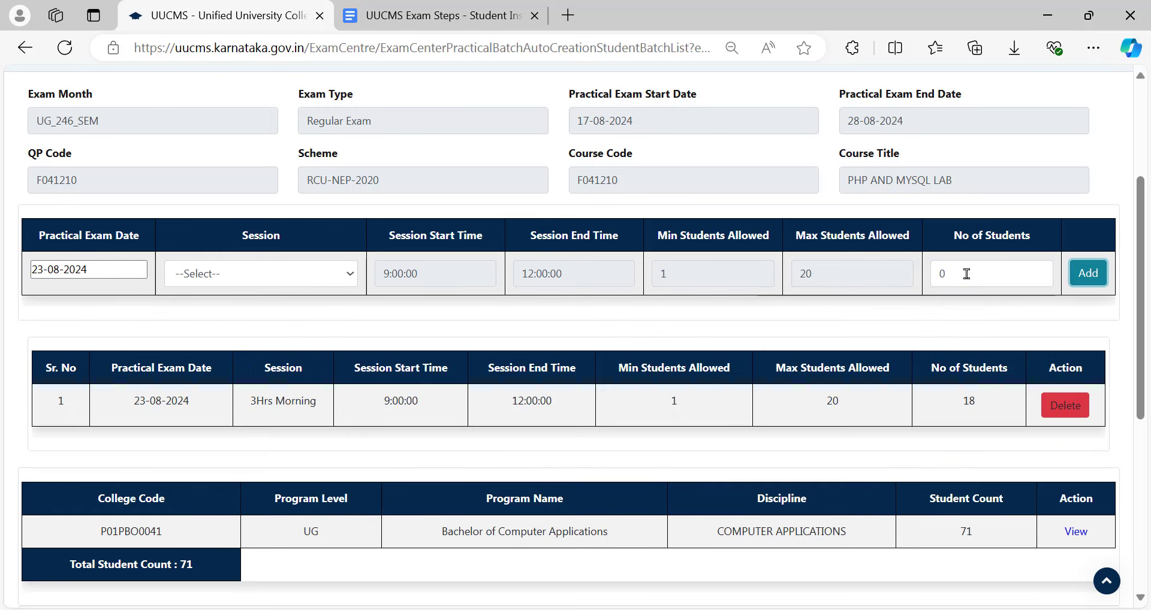
Step: Add a 3Hrs Afternoon session batch on 23-08-2024 with 18 students
left_click(223, 274)
left_click(221, 314)
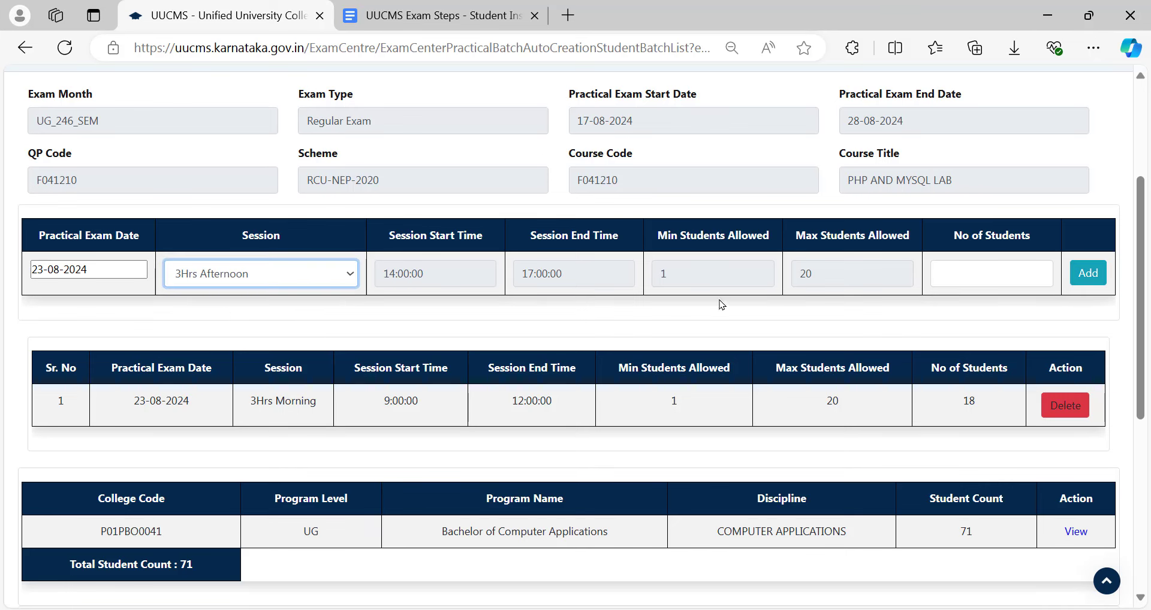
left_click(956, 286)
type("1")
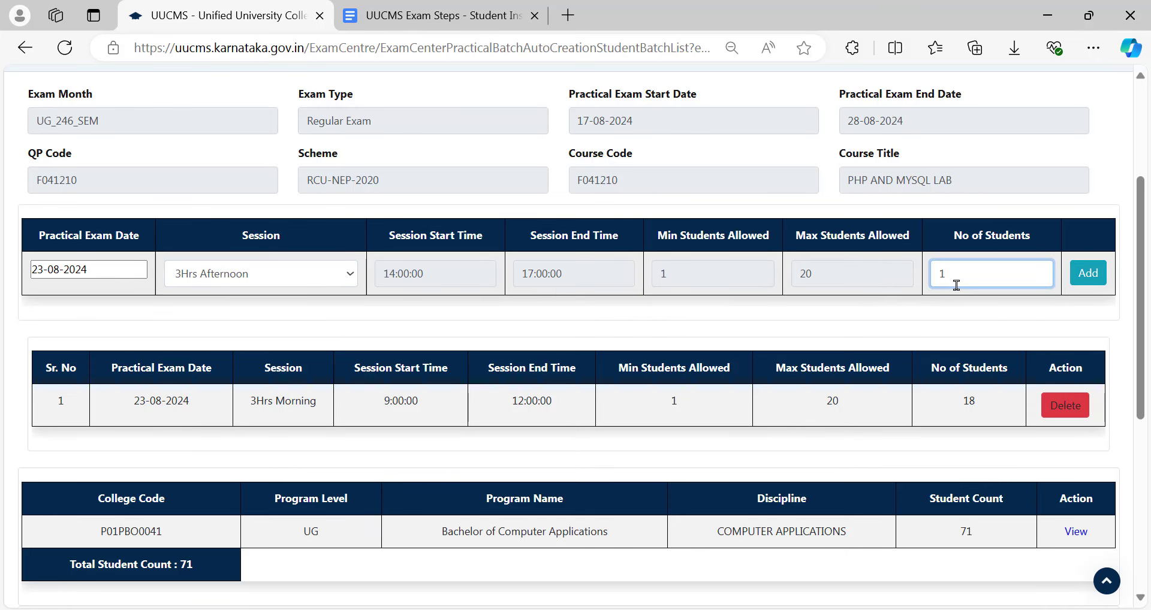
type("8")
key("Return")
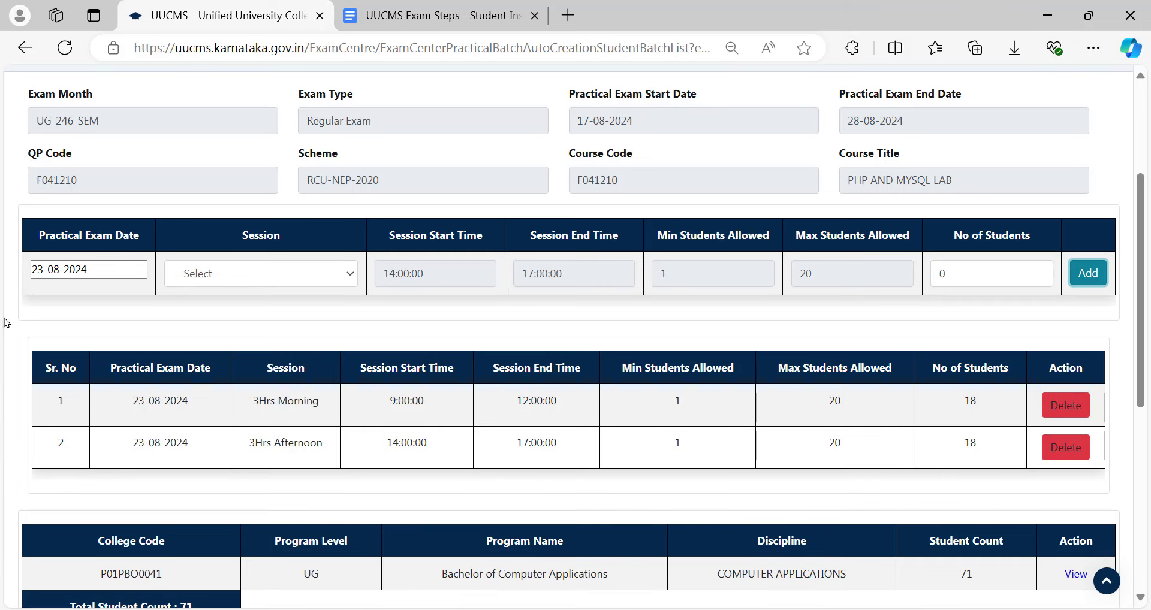
Step: Add a 3Hrs Morning session batch on 24-08-2024 with 18 students
left_click(207, 274)
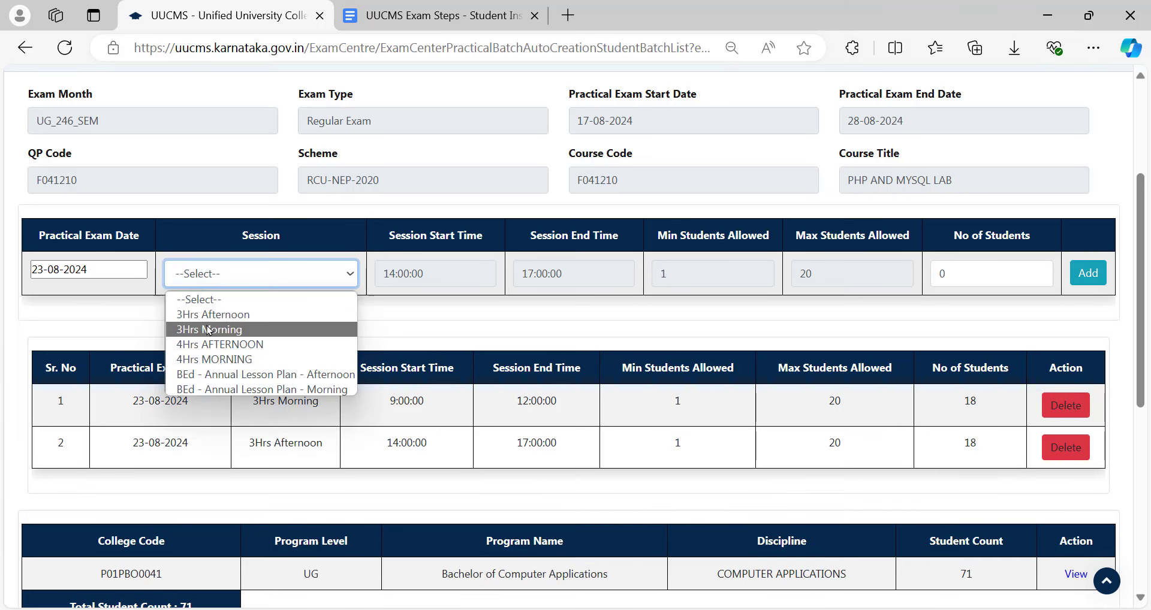
left_click(208, 329)
left_click(96, 268)
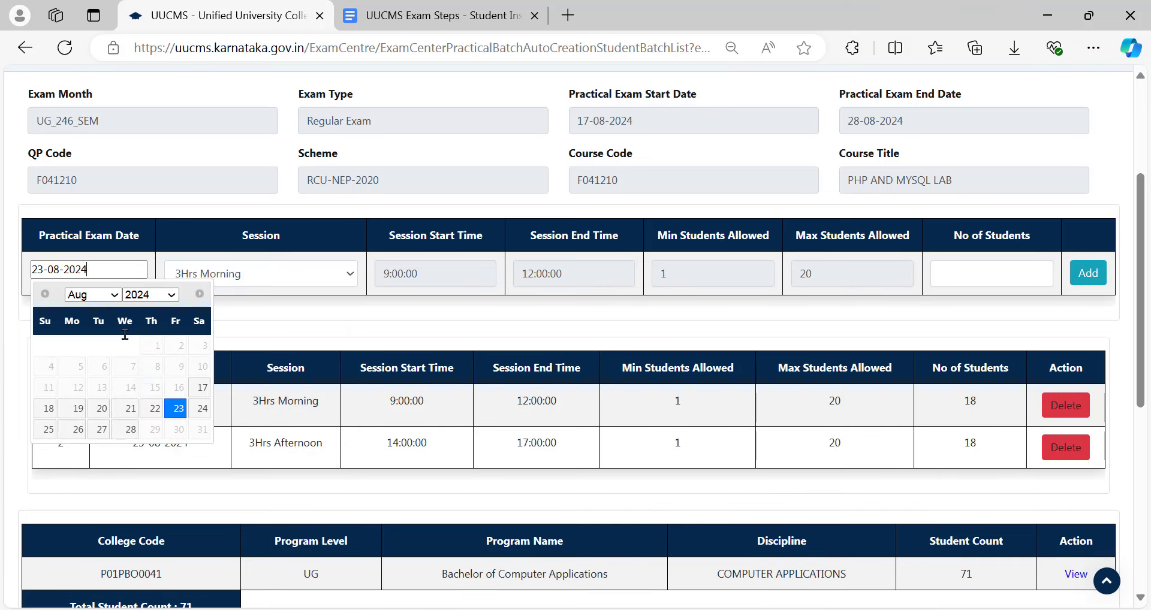
left_click(199, 409)
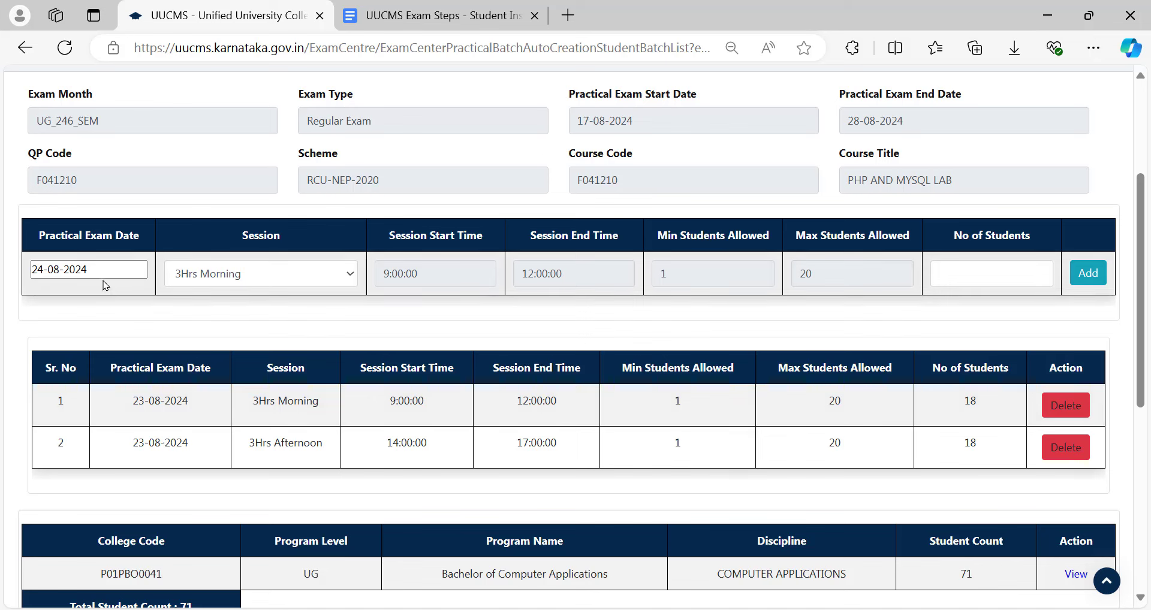
left_click(207, 277)
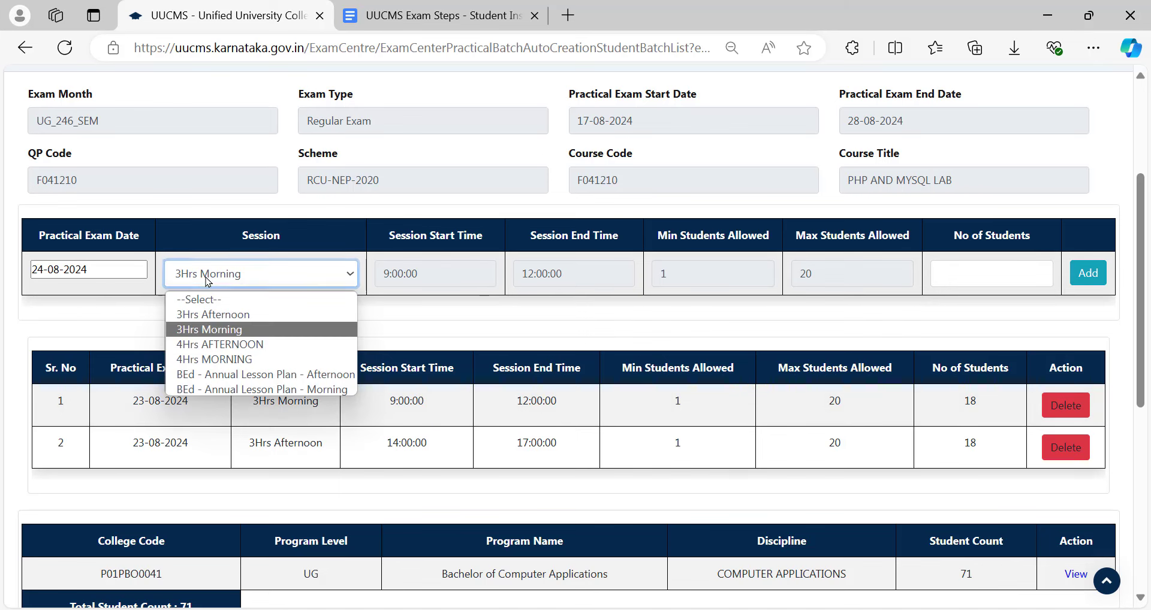
left_click(225, 329)
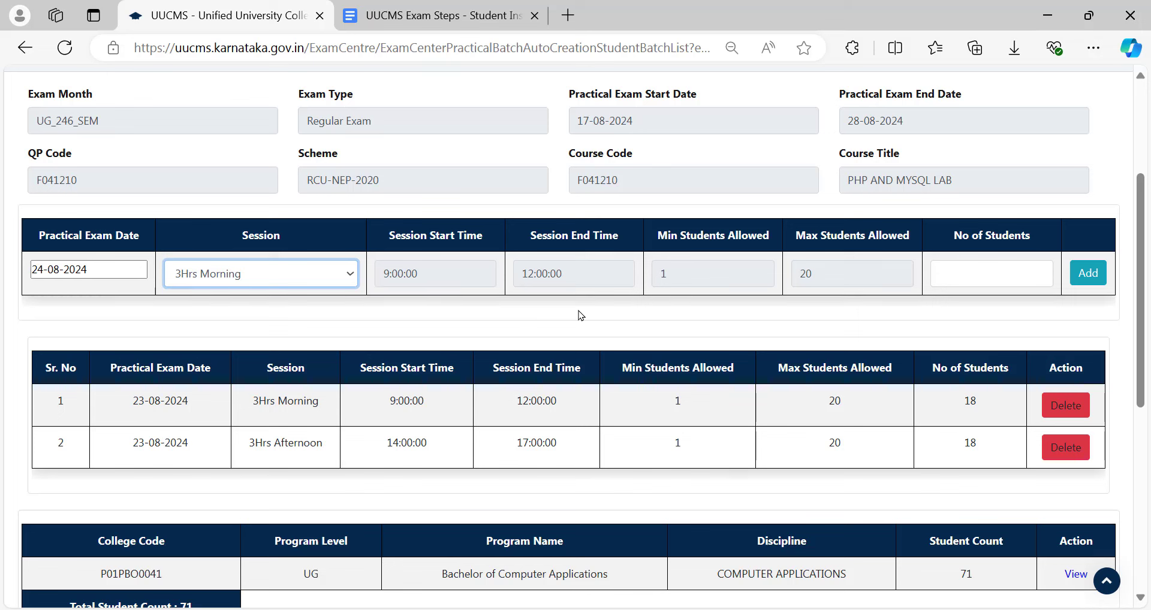
left_click(965, 279)
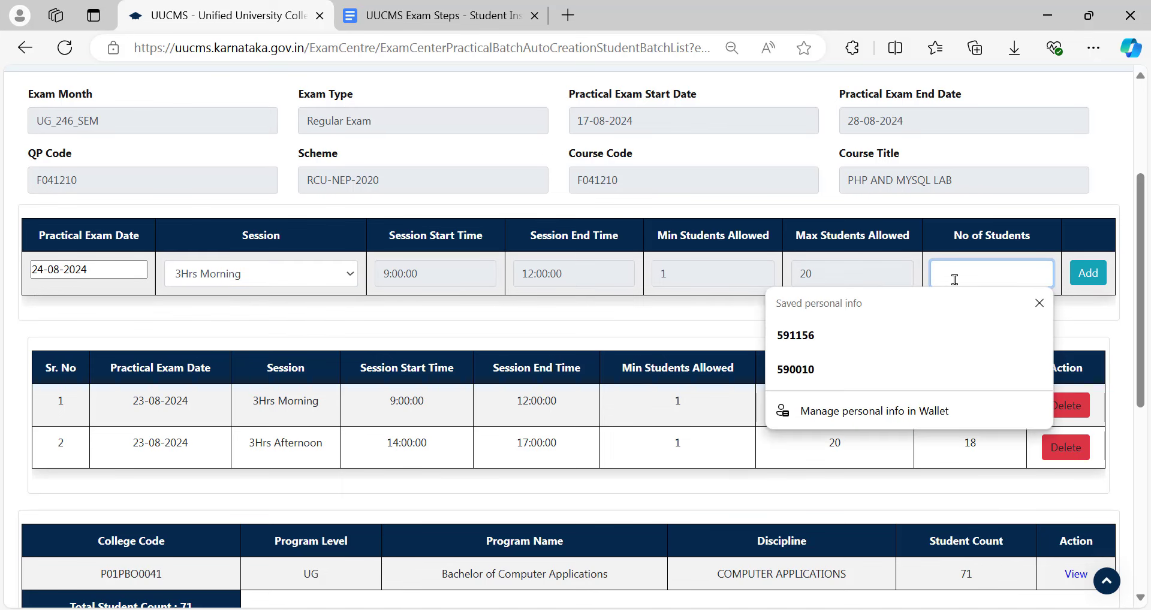
type("18")
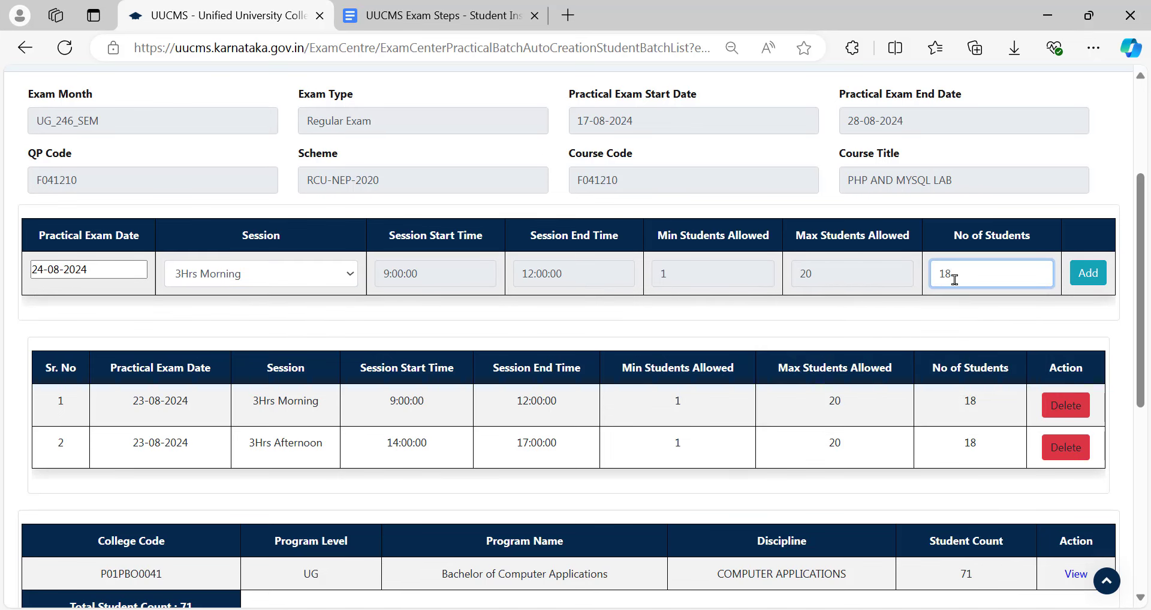
left_click(1088, 274)
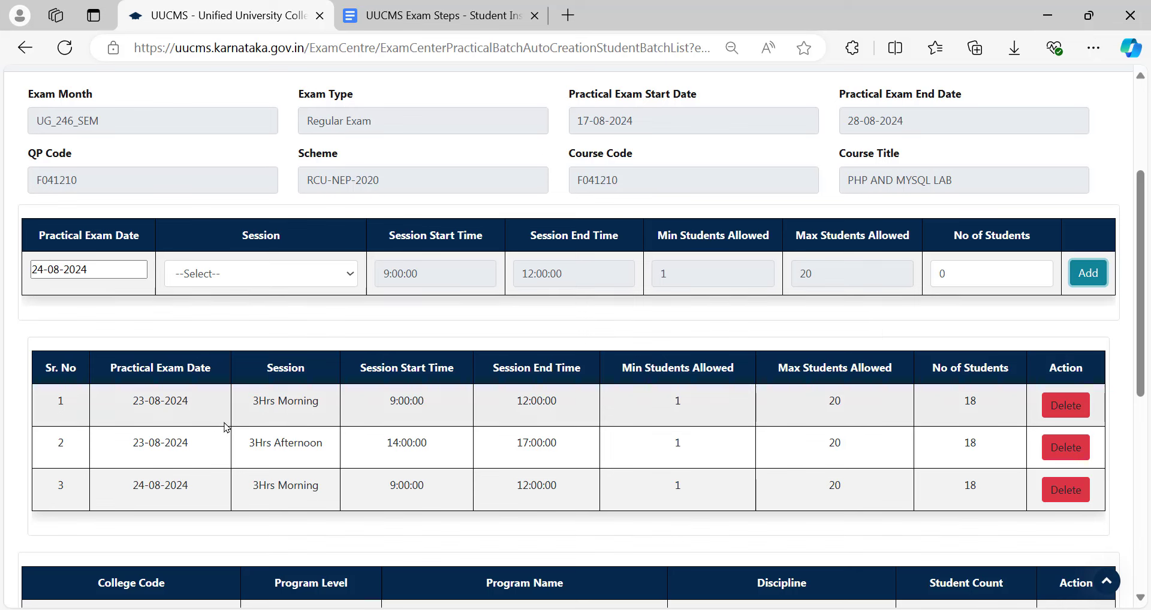
Step: Add a 3Hrs Afternoon session batch on 24-08-2024 with 18 students
left_click_drag(252, 401, 391, 406)
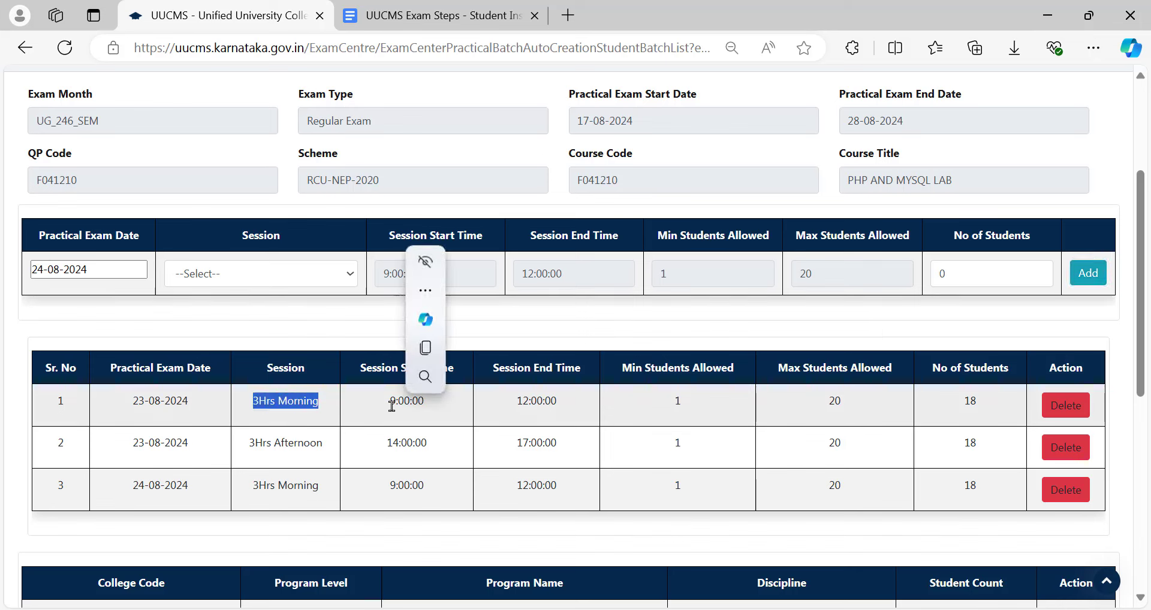
left_click(188, 282)
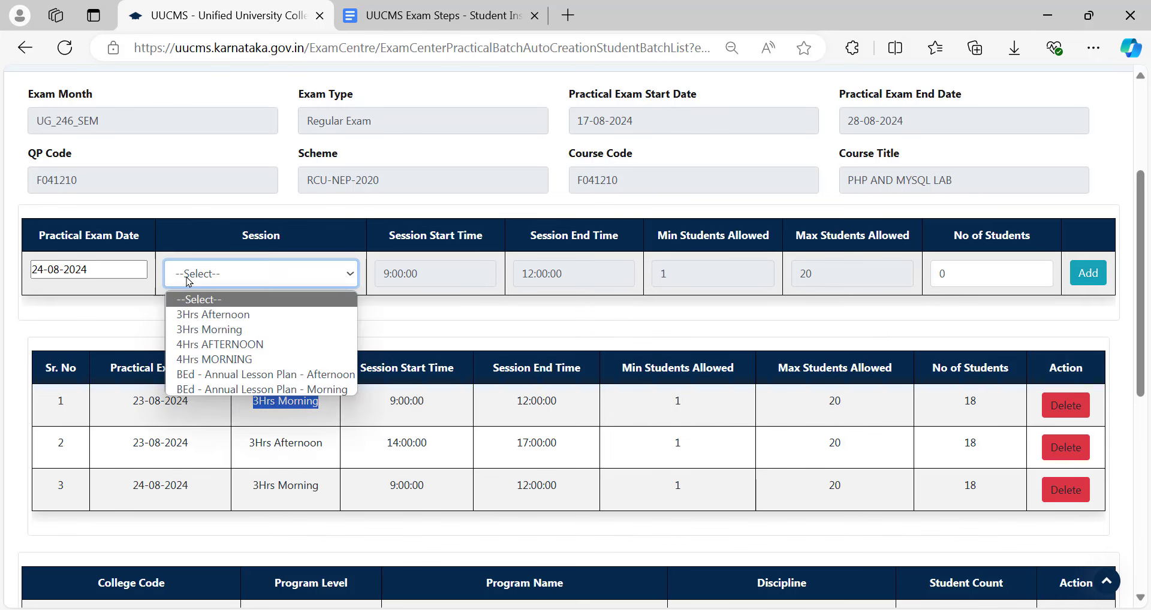
left_click(201, 315)
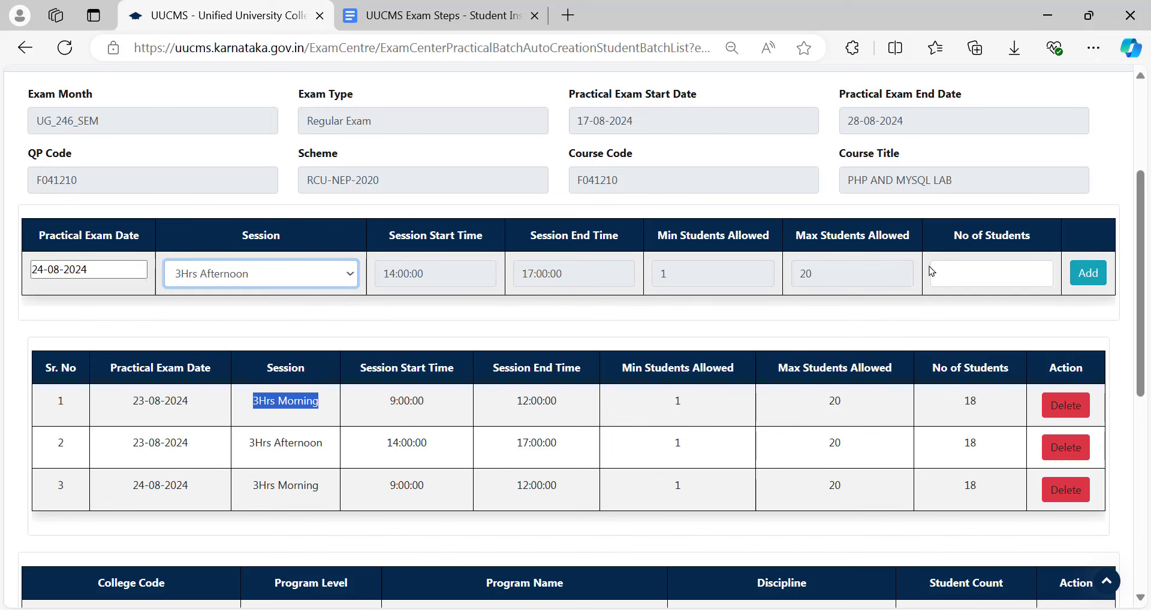
left_click(953, 263)
type("18")
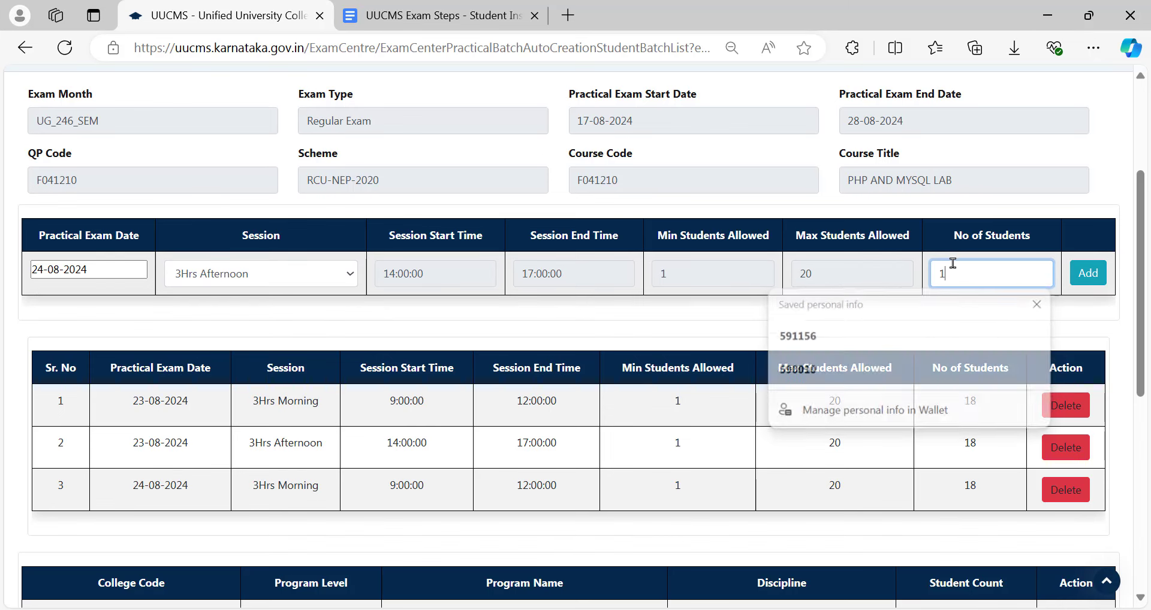
left_click(1099, 280)
Step: Try to preview the batches and compare the listed sessions with the course's total student count
scroll(389, 465, "down", 6)
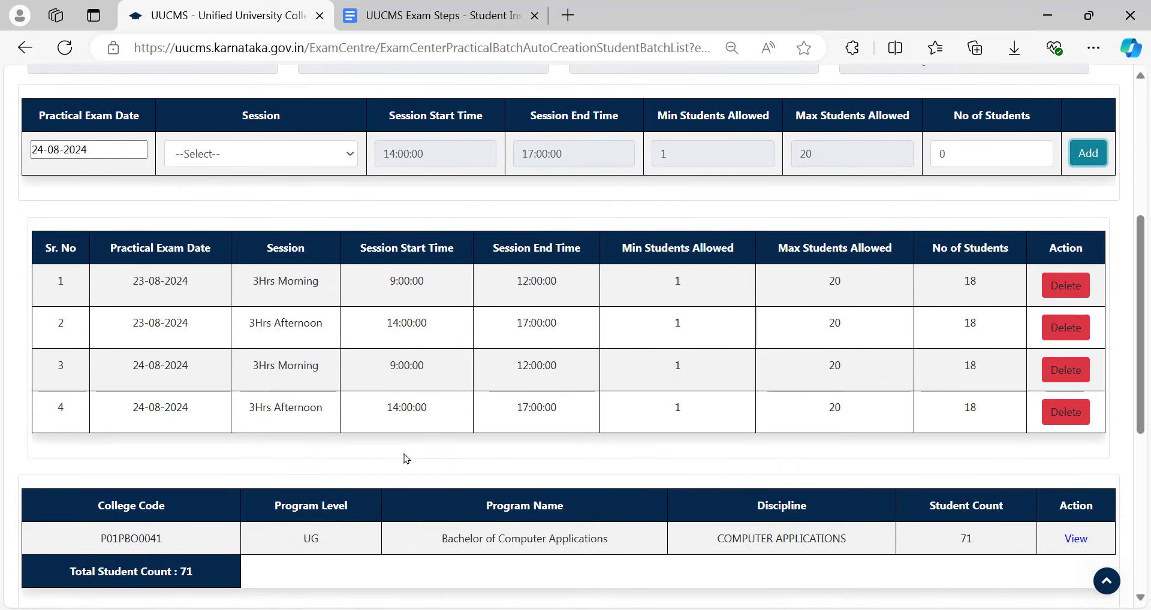
scroll(356, 474, "down", 1)
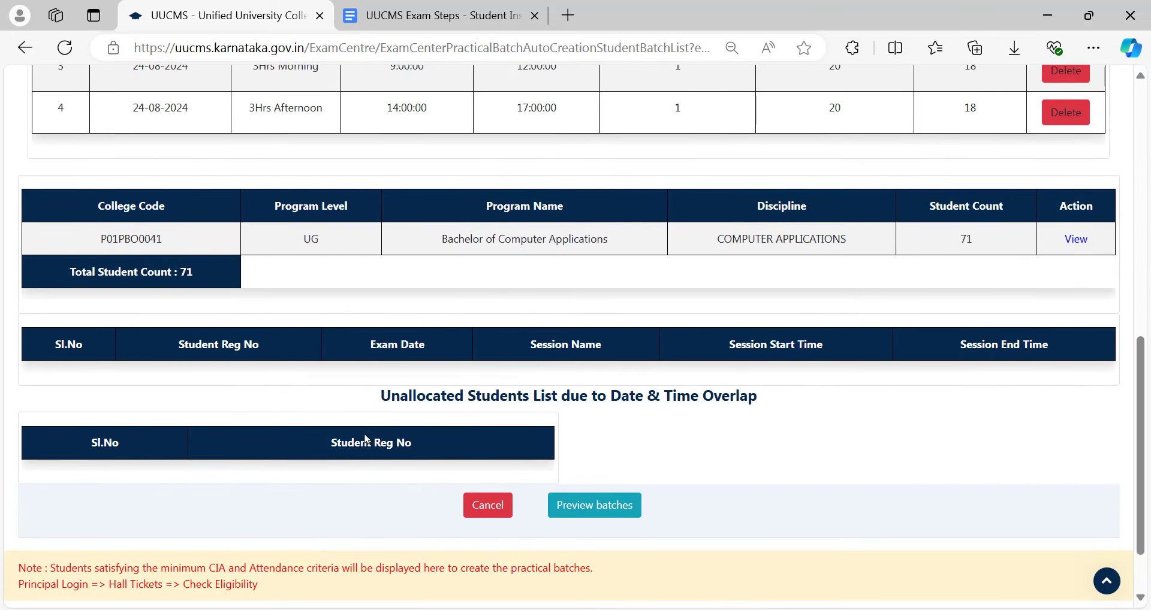
left_click(576, 505)
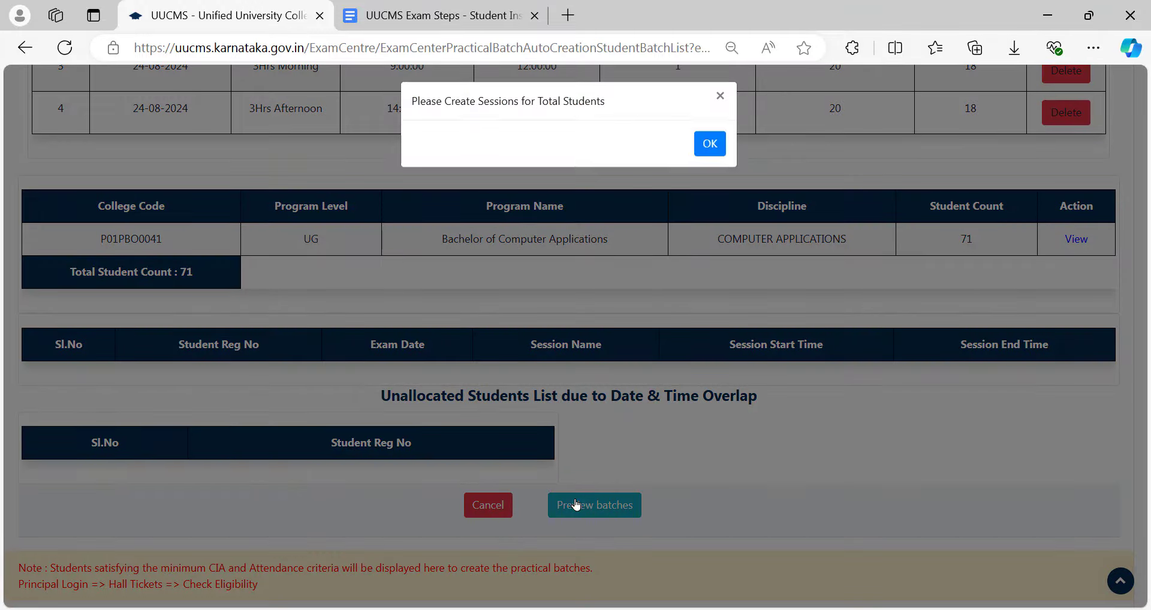
left_click(711, 145)
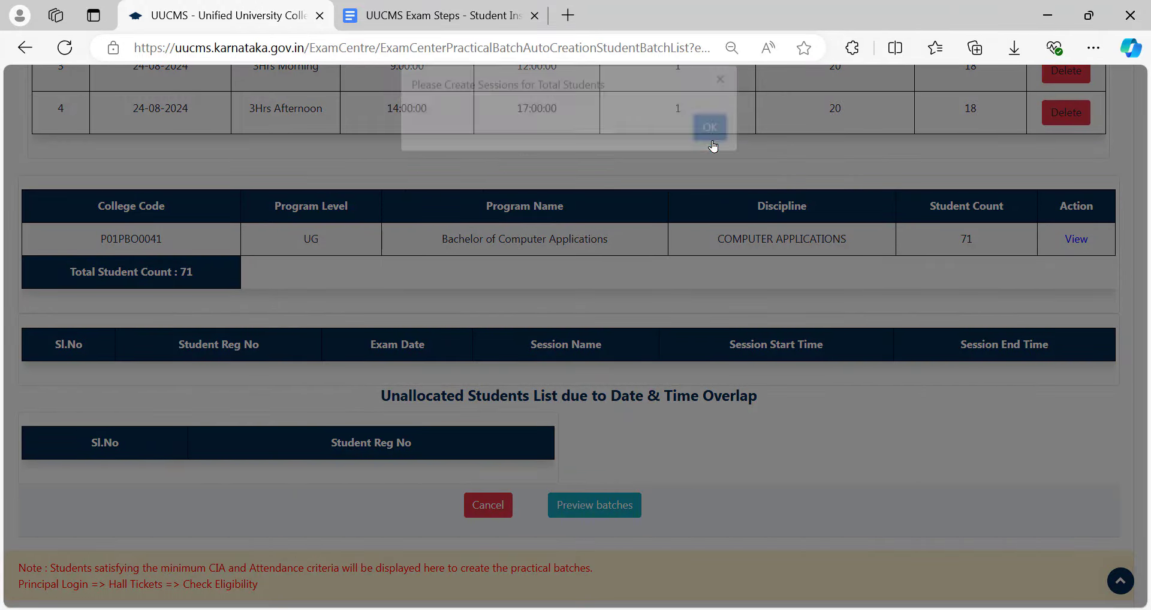
scroll(754, 311, "up", 3)
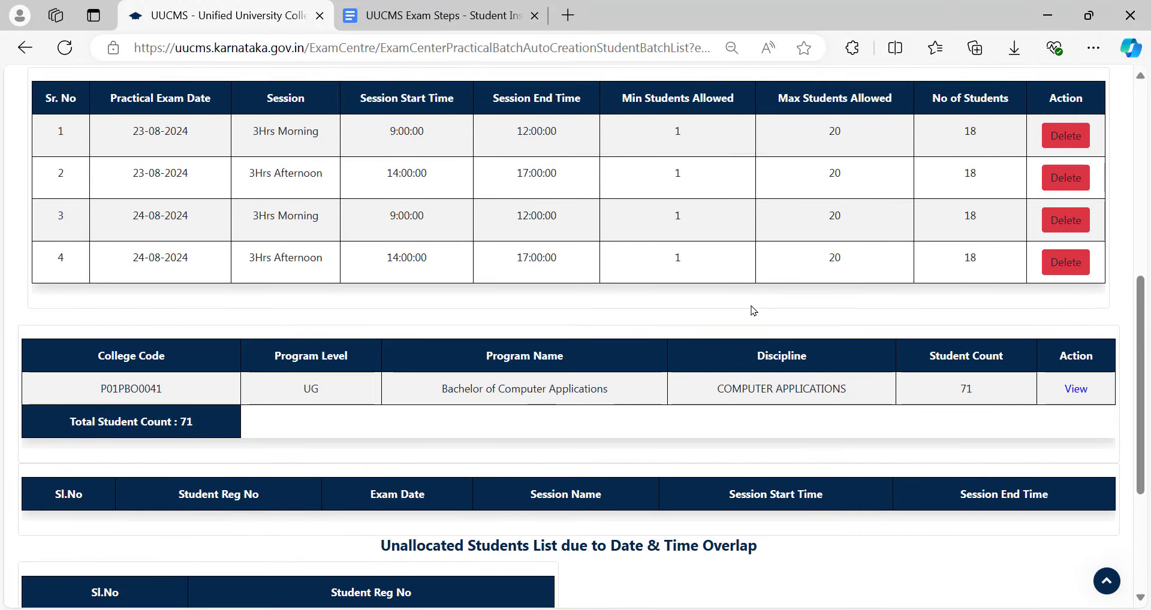
scroll(753, 311, "up", 2)
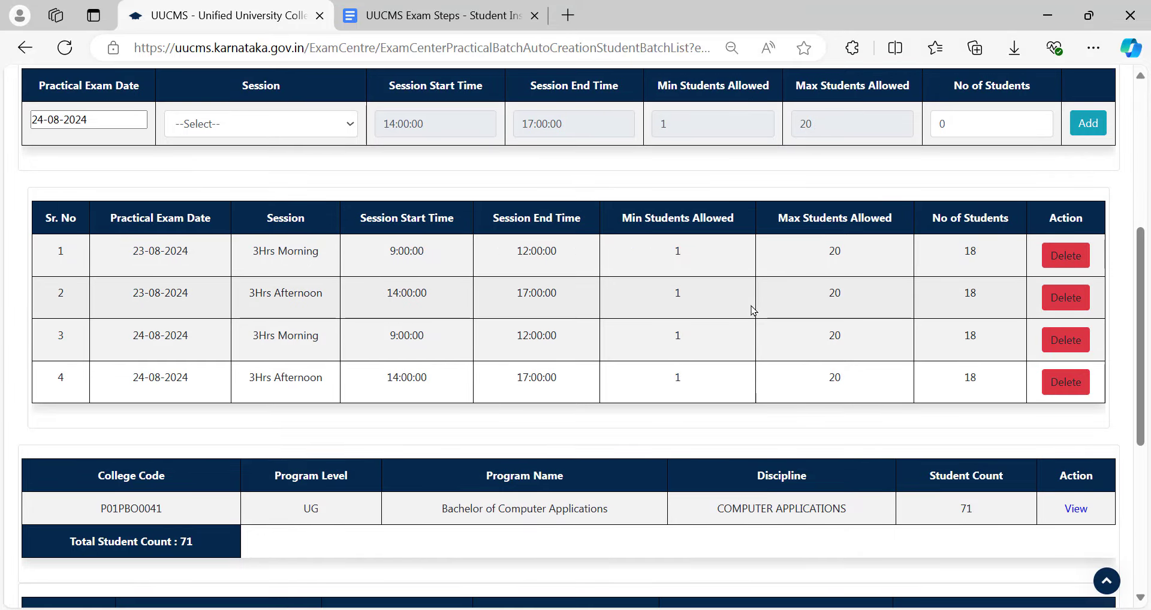
scroll(747, 312, "down", 5)
left_click(594, 505)
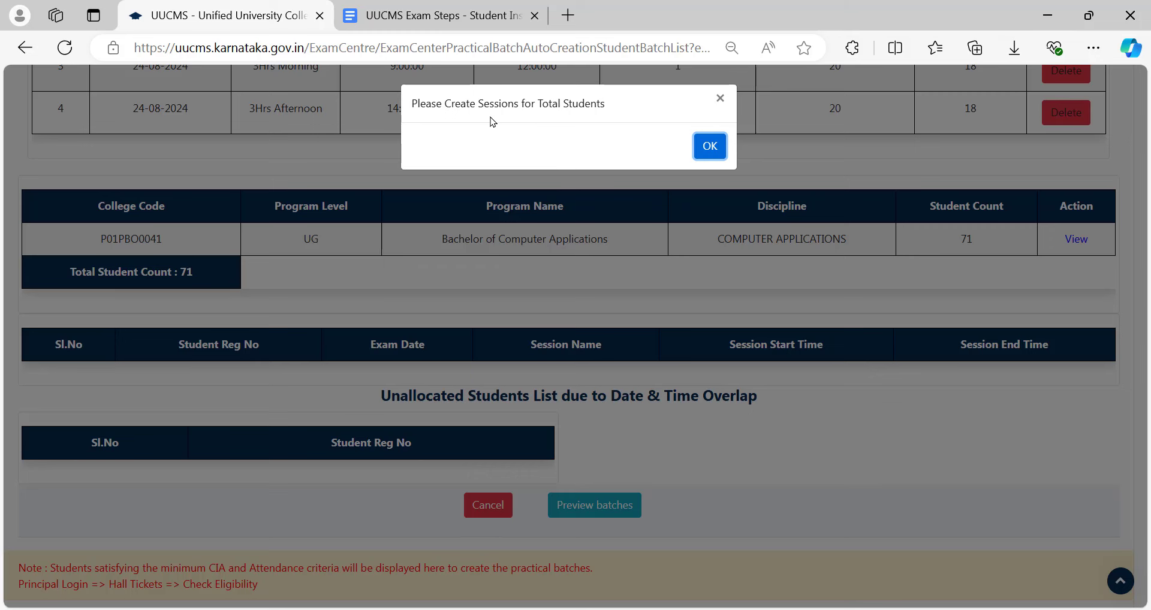
left_click(708, 154)
Step: Delete the 3Hrs Afternoon session batch on 24-08-2024 from the batch list
scroll(760, 265, "up", 3)
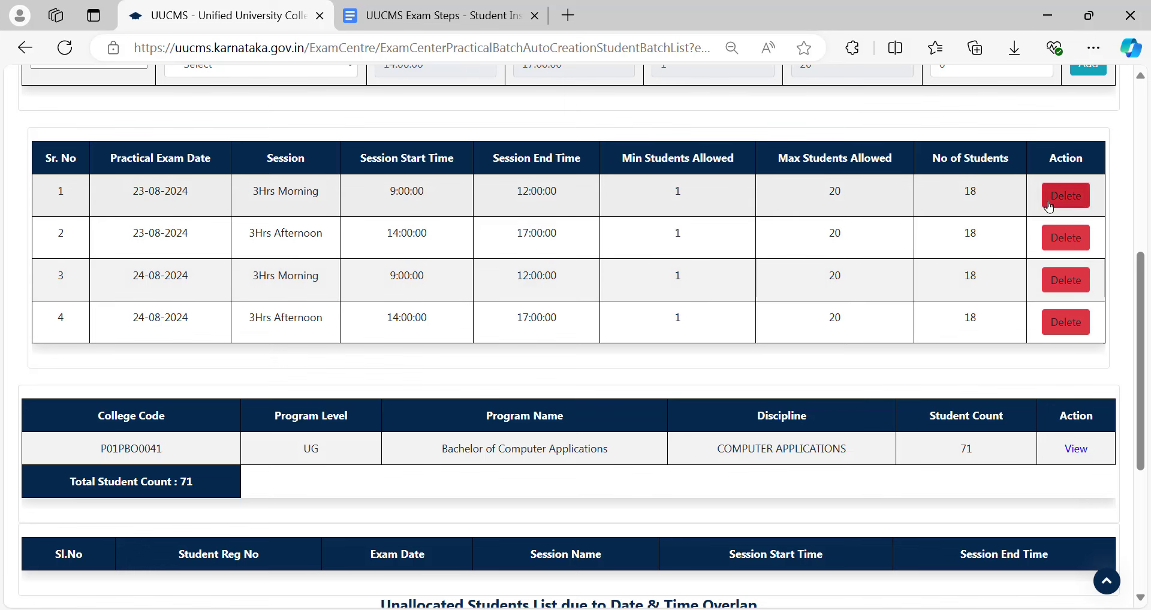
left_click(1062, 323)
Step: Add a 3Hrs Afternoon session batch on 24-08-2024 with 17 students
scroll(645, 295, "up", 1)
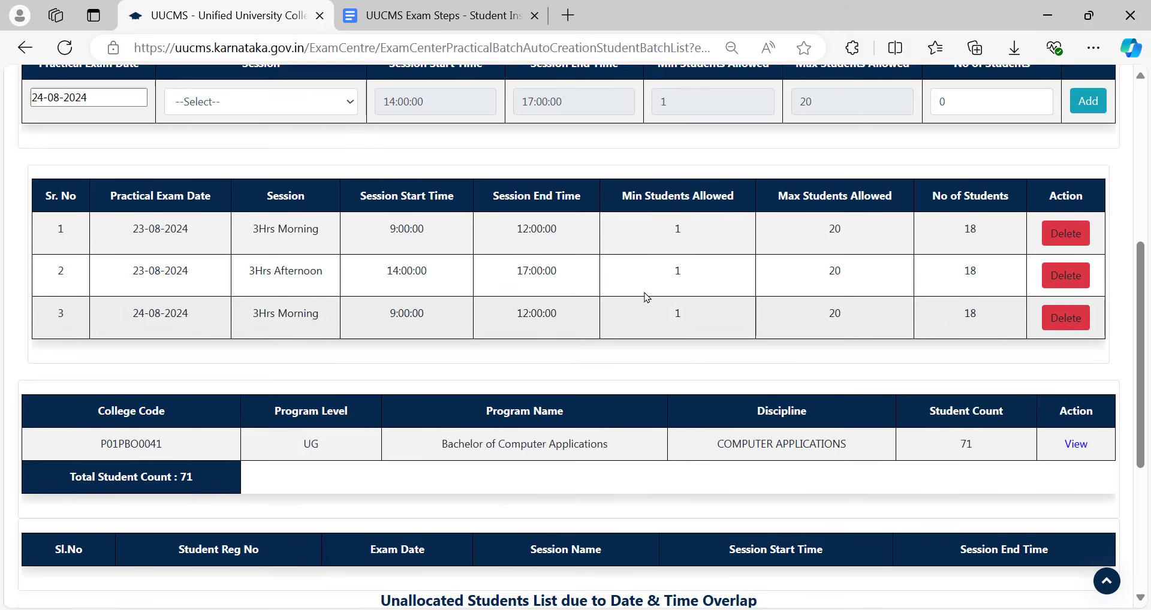
left_click(315, 118)
left_click(252, 164)
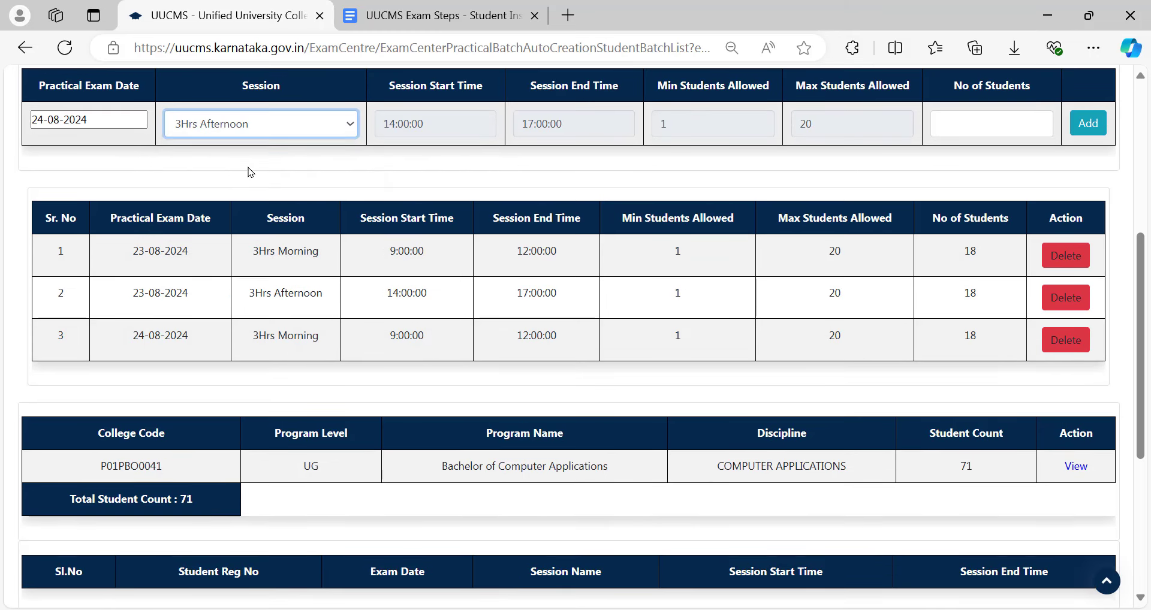
left_click(951, 126)
type("17")
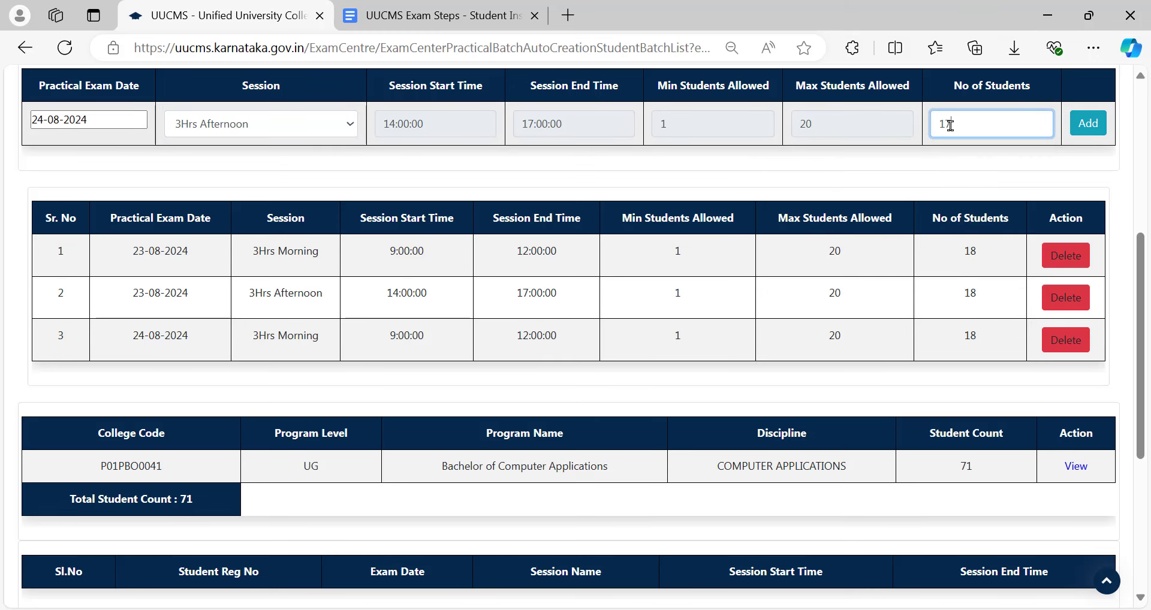
left_click(1089, 123)
Step: Preview the batches and review the student-wise allocation of exam dates and sessions
scroll(766, 318, "down", 4)
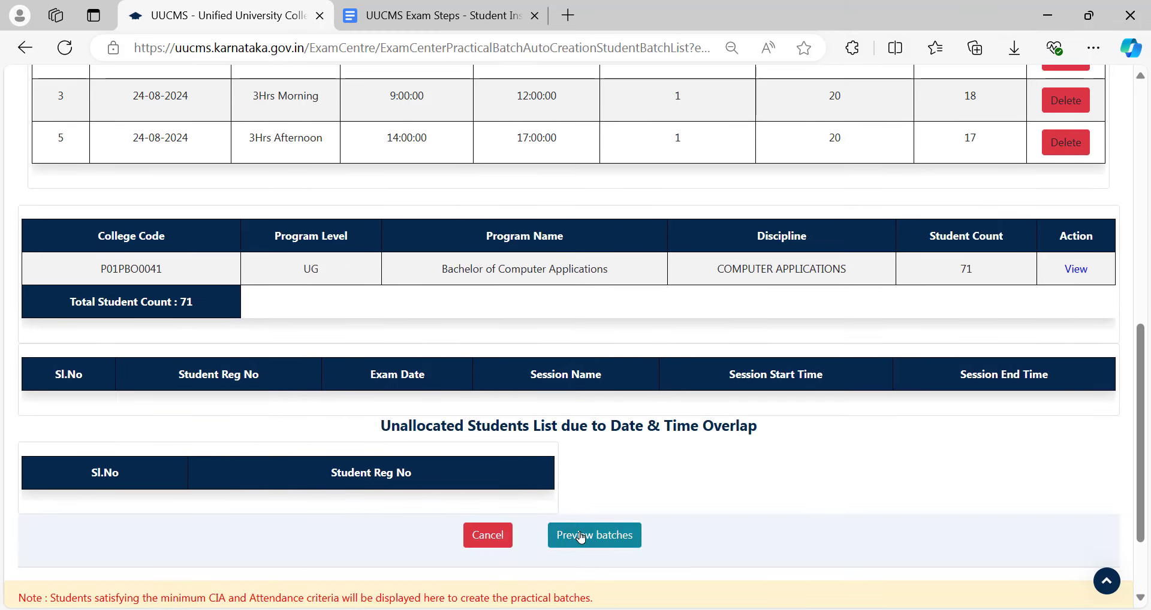
left_click(583, 536)
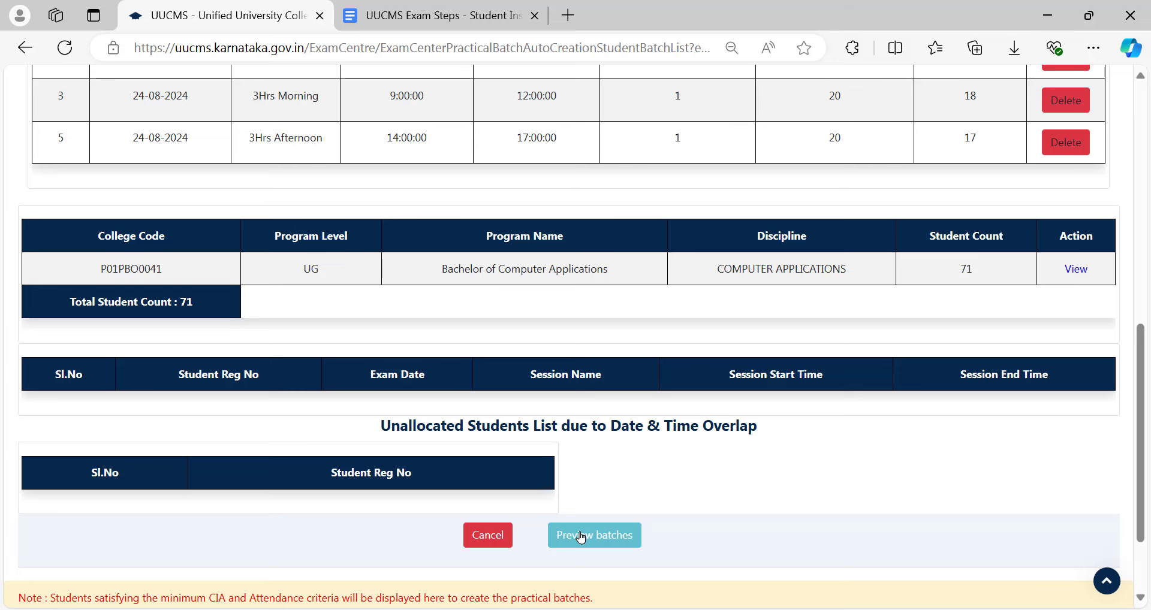
scroll(581, 536, "down", 12)
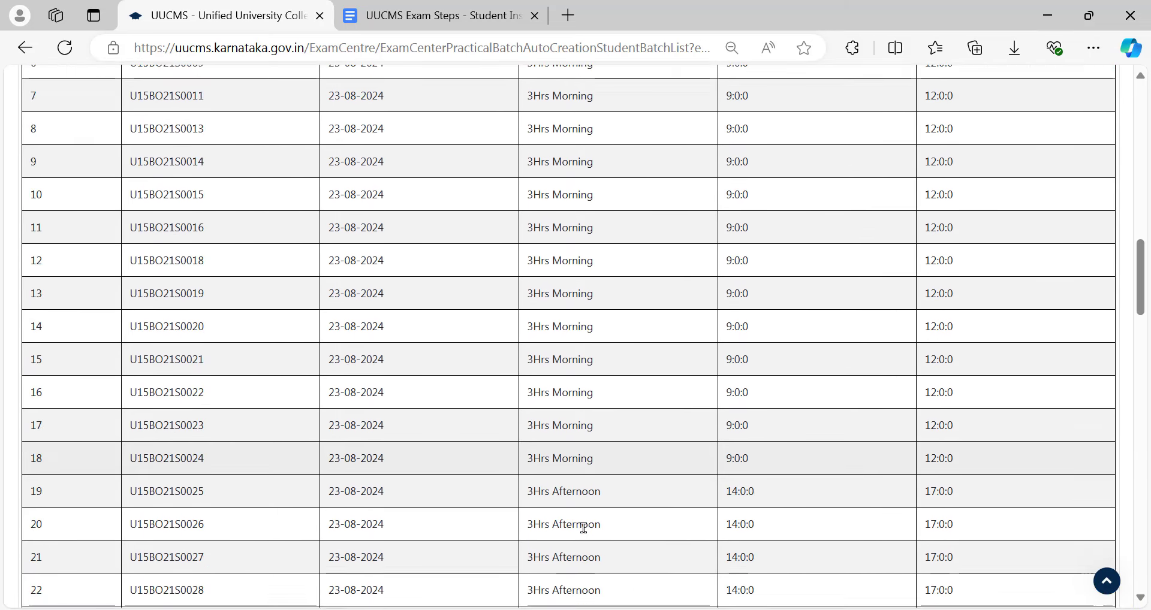
scroll(584, 529, "down", 18)
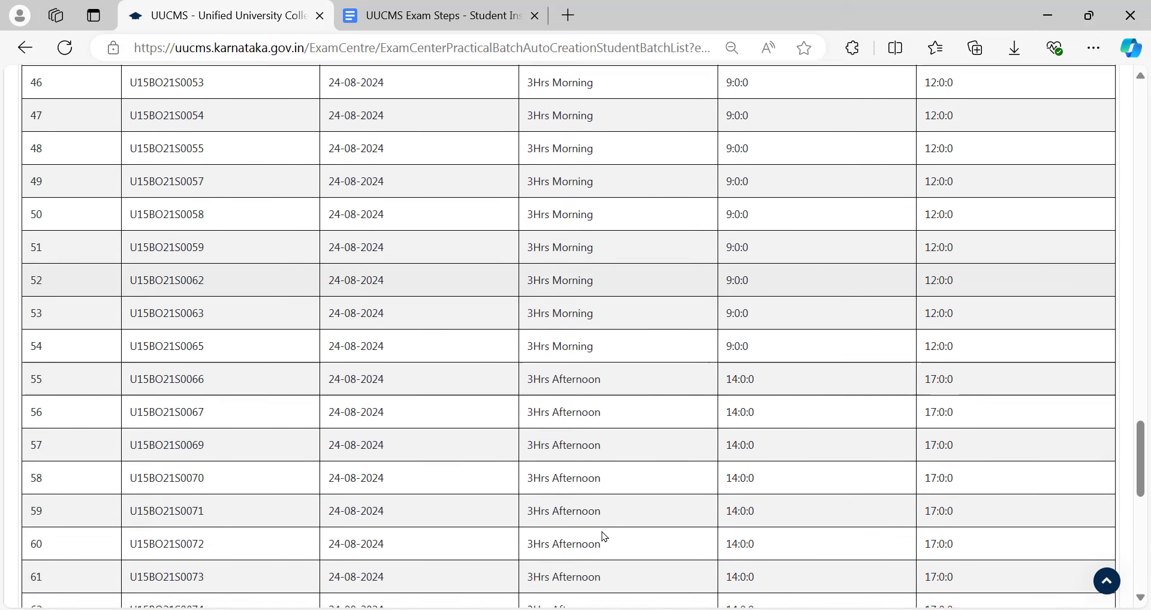
scroll(603, 526, "down", 5)
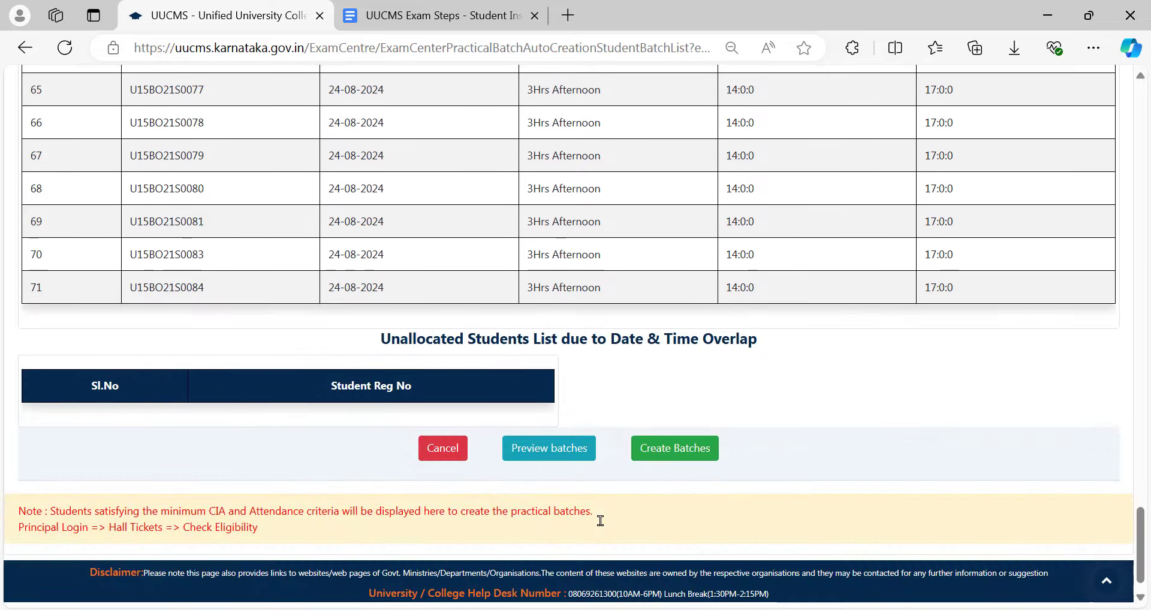
Step: Create the previewed practical batches and check them in the exam center practical batches details
left_click(658, 450)
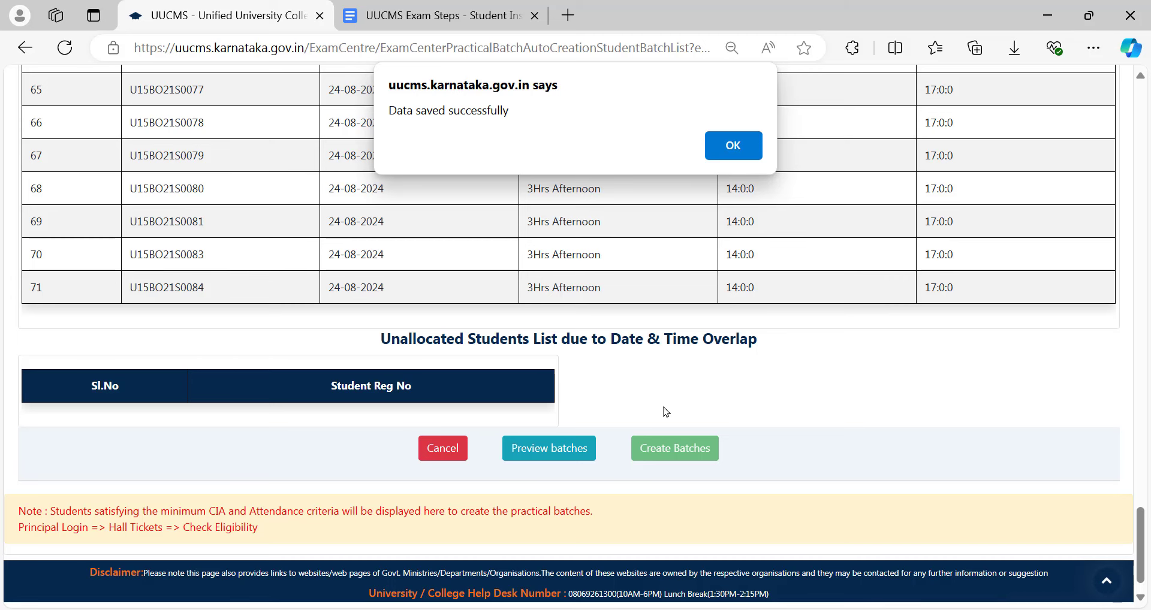
left_click(752, 155)
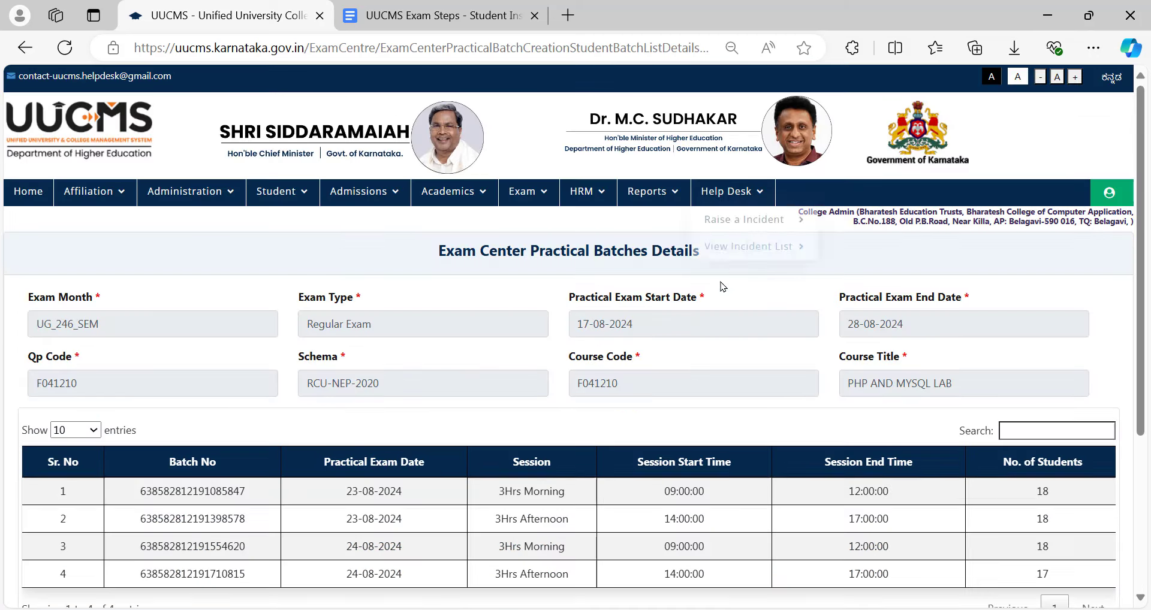
scroll(720, 326, "down", 4)
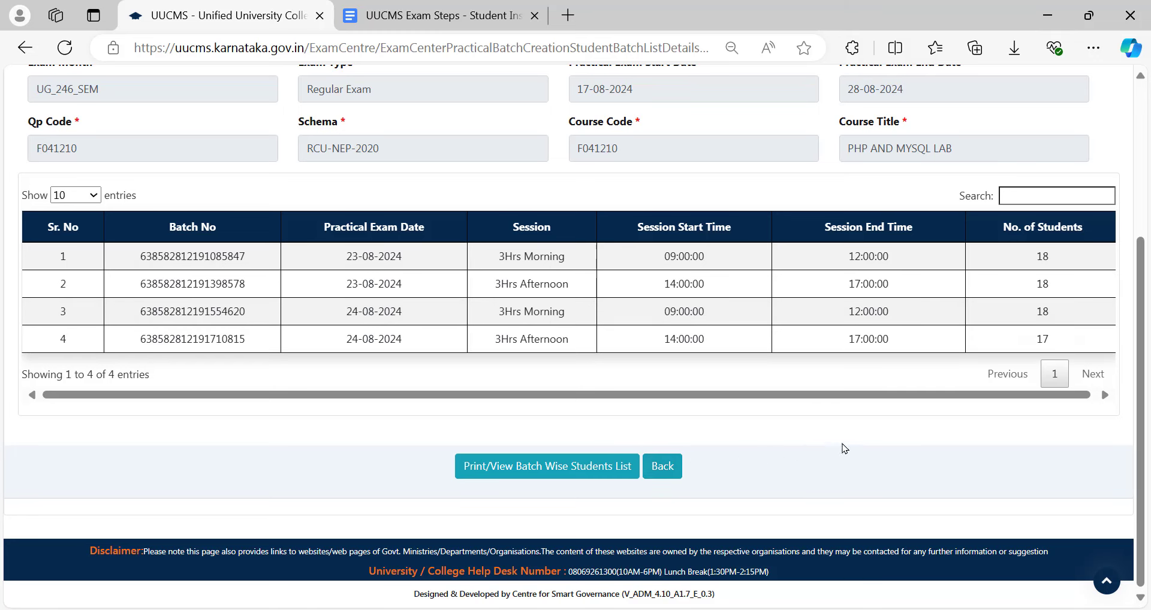
scroll(877, 438, "up", 2)
scroll(874, 433, "down", 2)
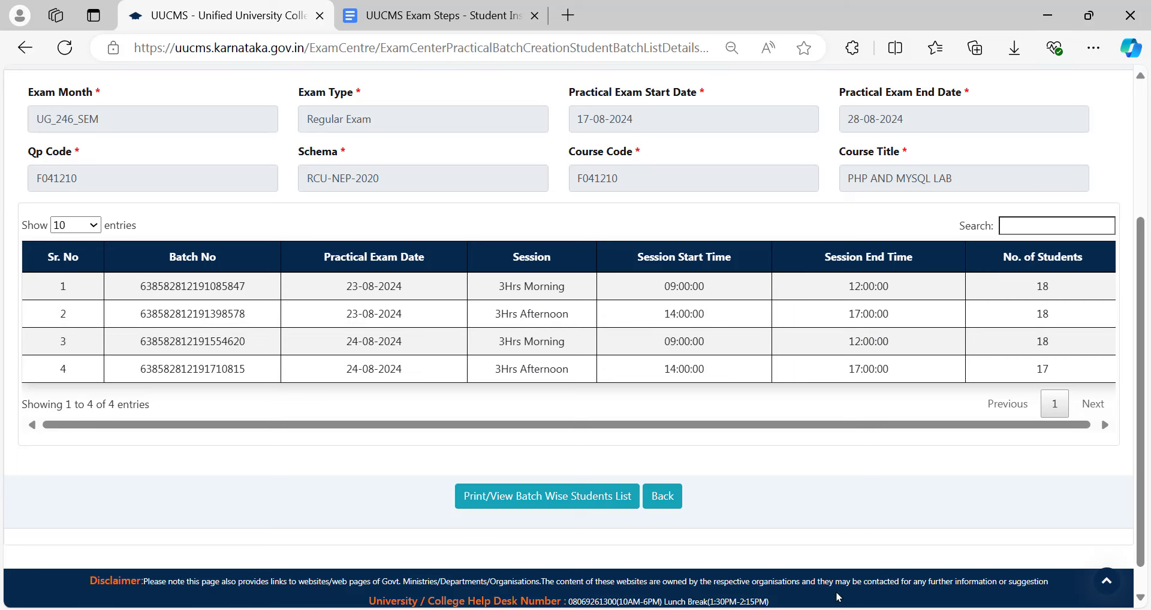
Step: Switch to the UUCMS Exam Steps document in Google Docs and read the missed student and college principal login instructions
left_click(349, 3)
scroll(516, 398, "down", 1)
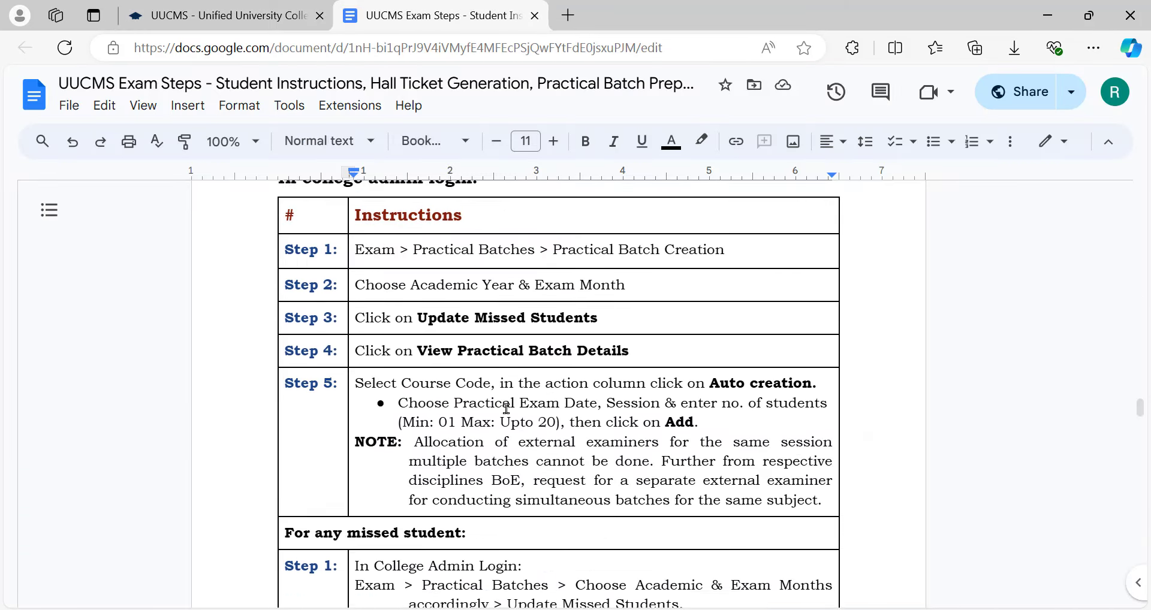
scroll(495, 352, "down", 2)
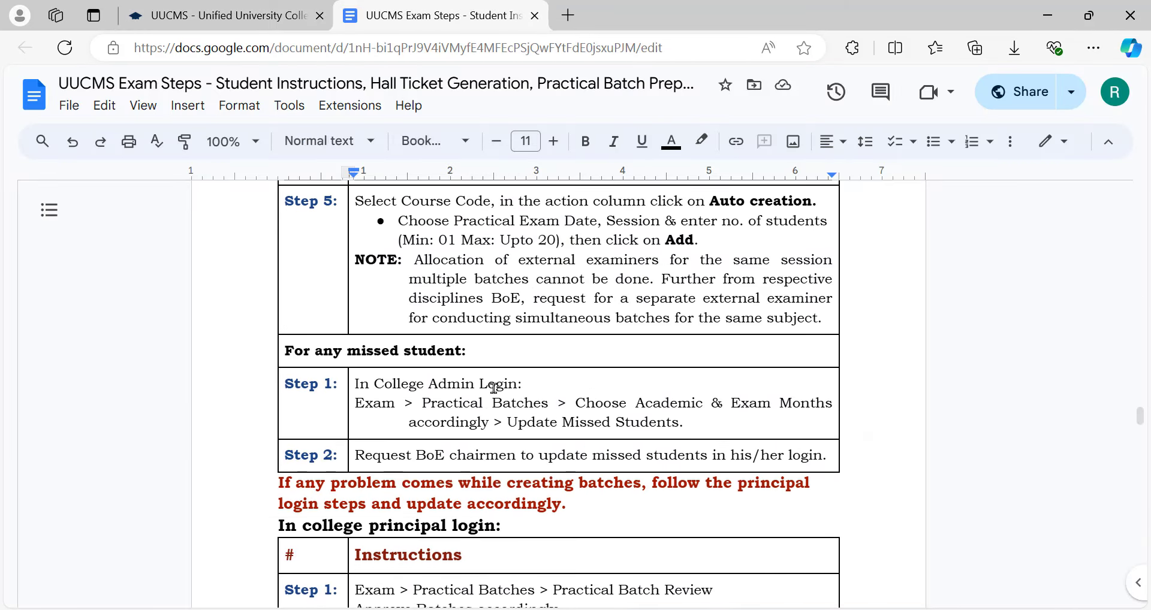
scroll(493, 389, "down", 2)
scroll(493, 389, "down", 2)
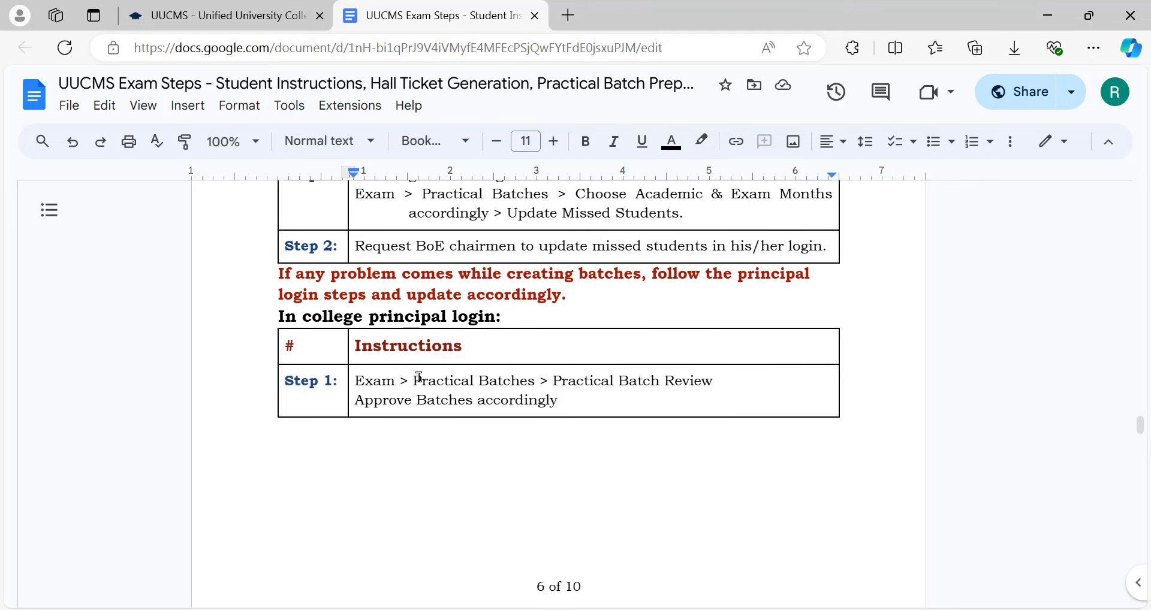
Step: Review the principal login, BOE Chairman batch approval and external examiner assignment instructions, then return to the missed student steps
left_click(412, 380)
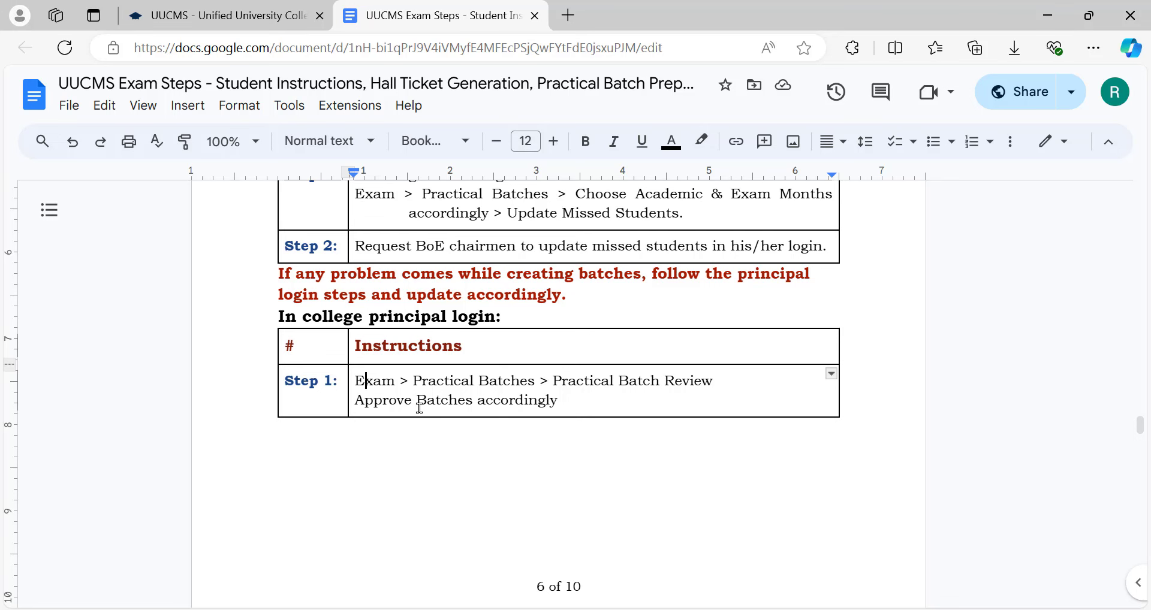
scroll(419, 406, "down", 2)
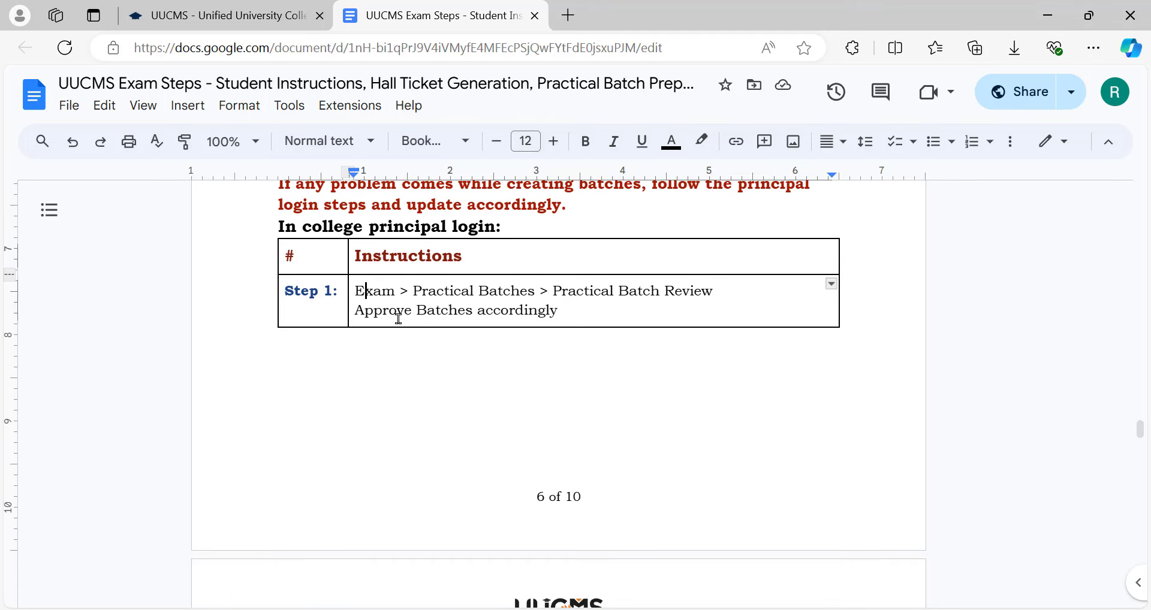
scroll(476, 329, "down", 5)
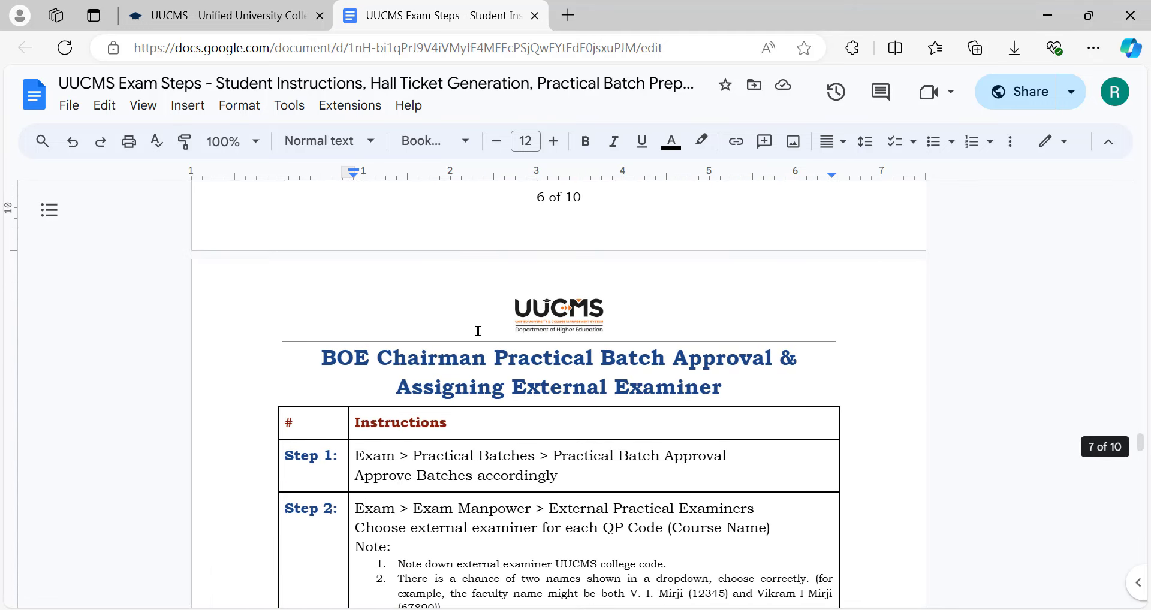
scroll(478, 330, "down", 2)
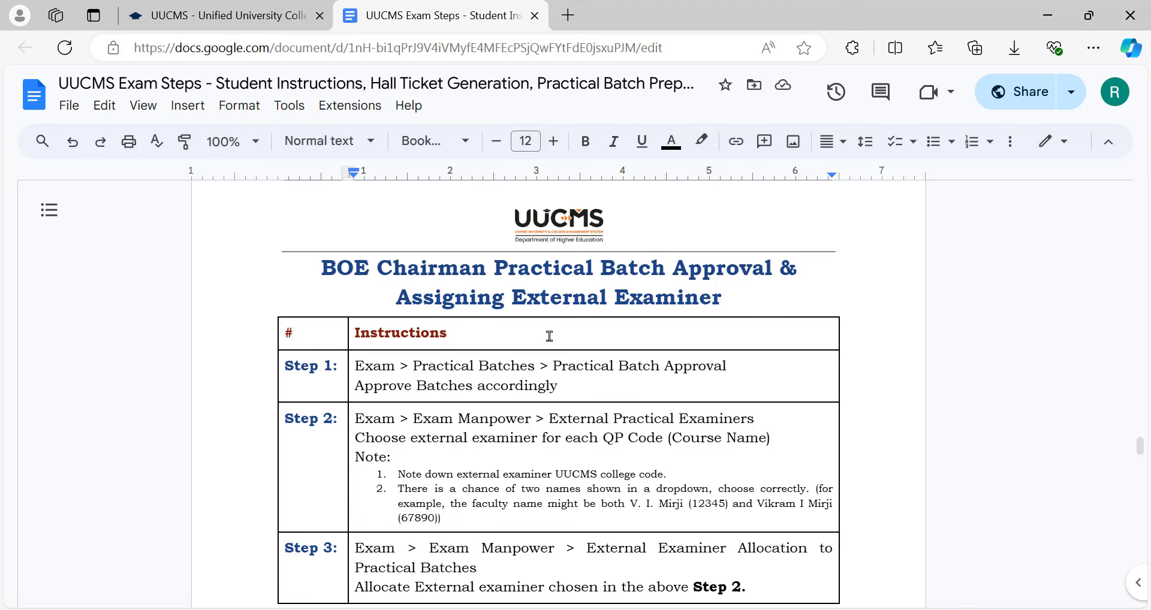
scroll(488, 410, "up", 3)
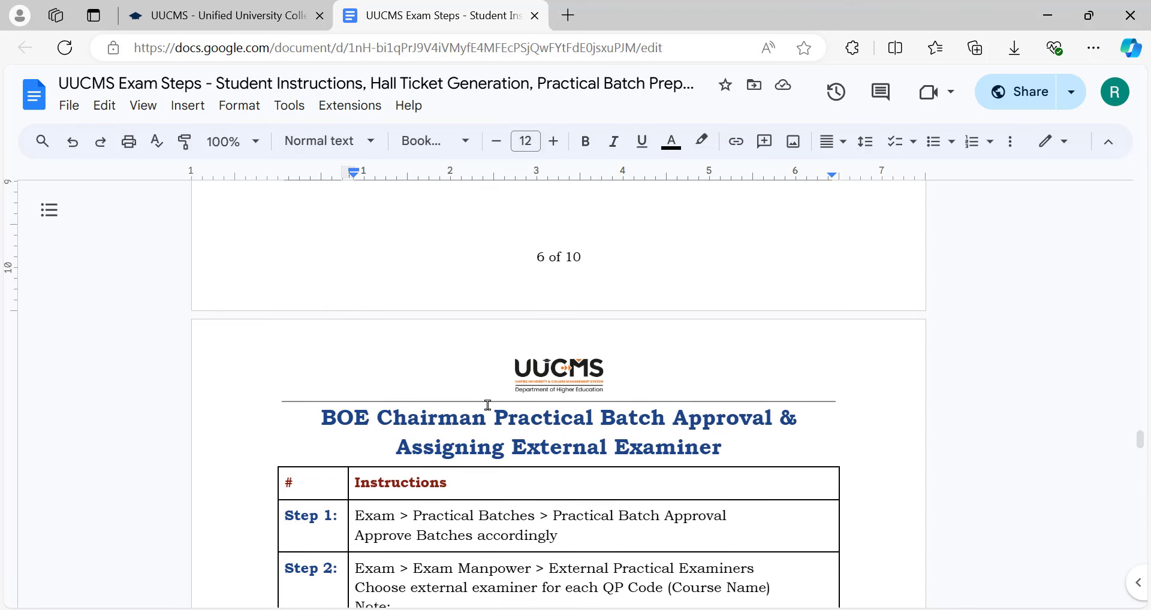
scroll(488, 405, "up", 8)
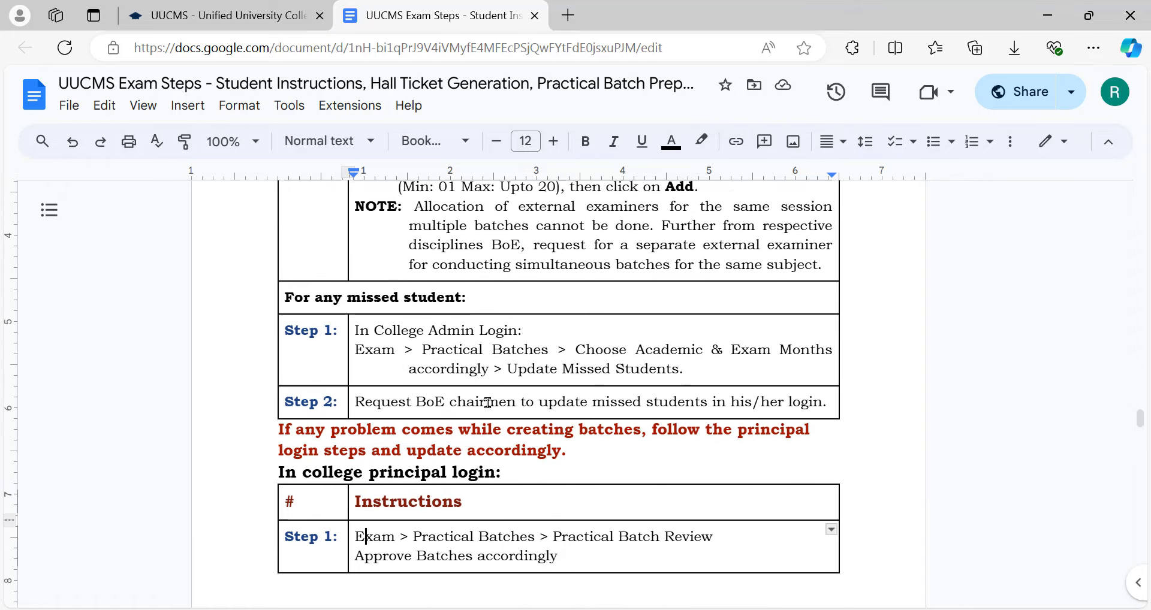
scroll(489, 403, "up", 1)
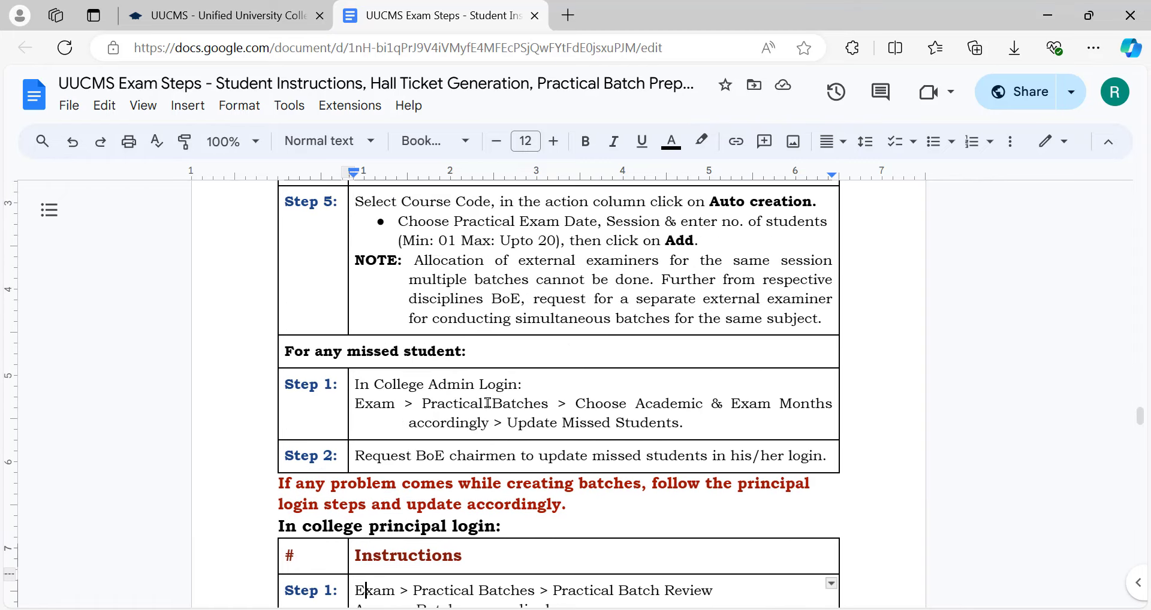